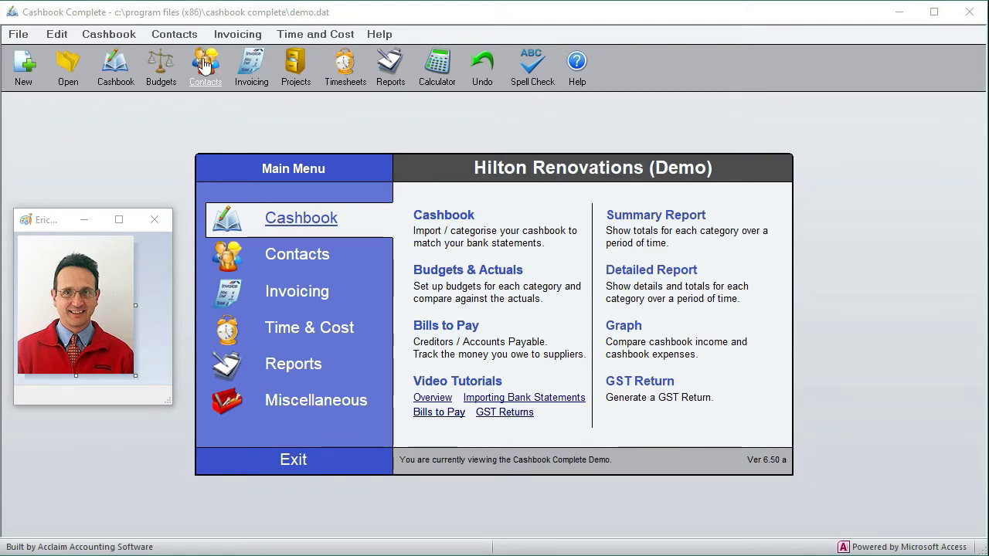
- Open the Invoicing menu to show its email footer and email setup commands
click(235, 35)
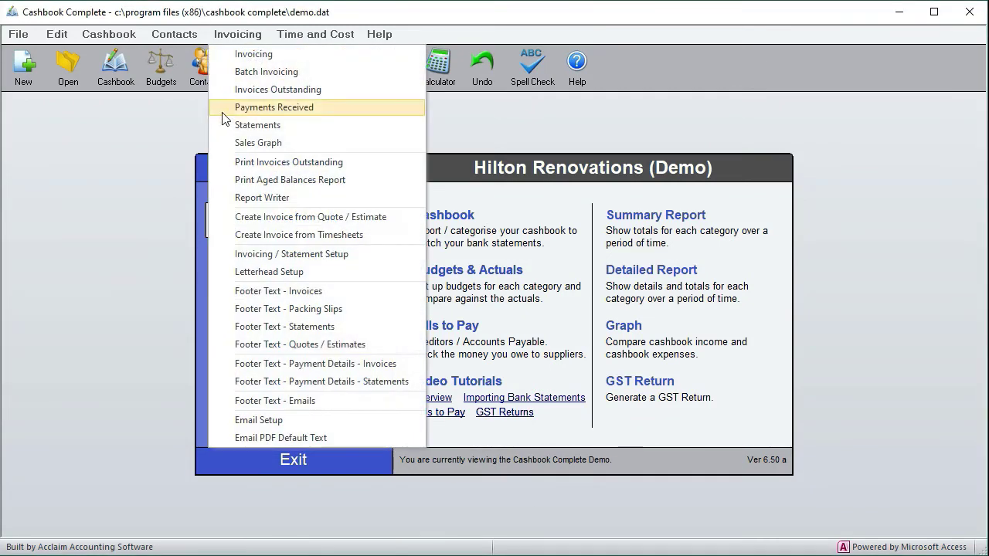
- Copy the example contact details and confidentiality notice from the email footer Help
click(288, 401)
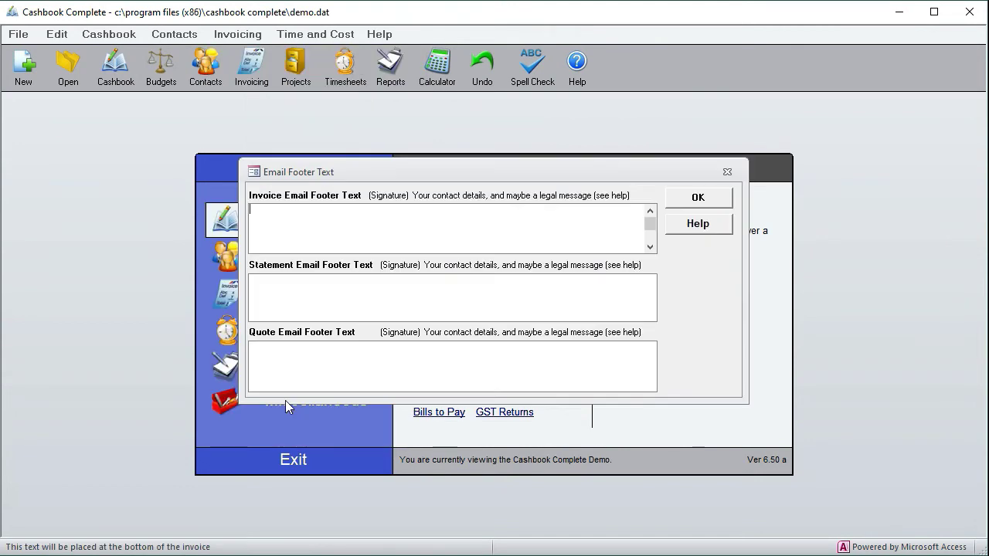
click(700, 230)
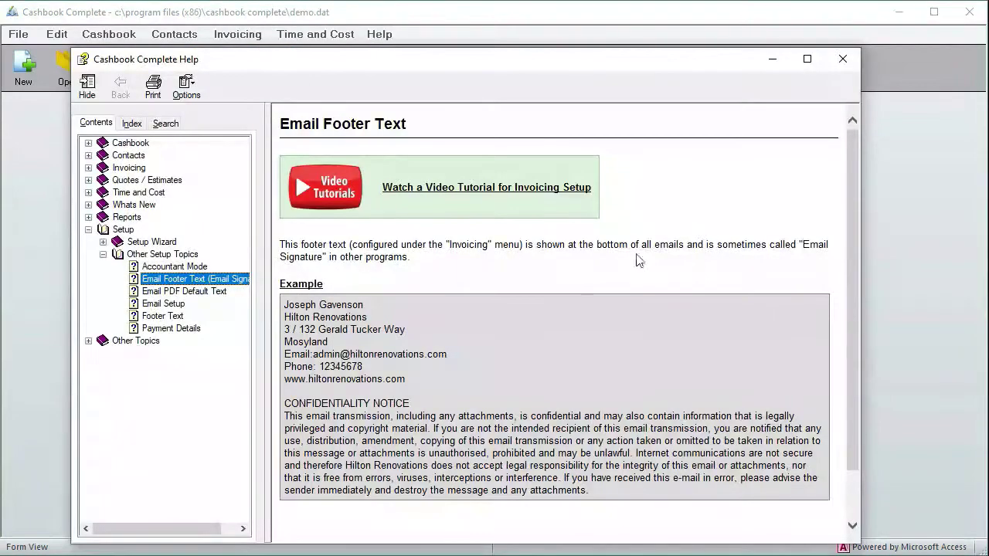
drag(285, 304, 415, 379)
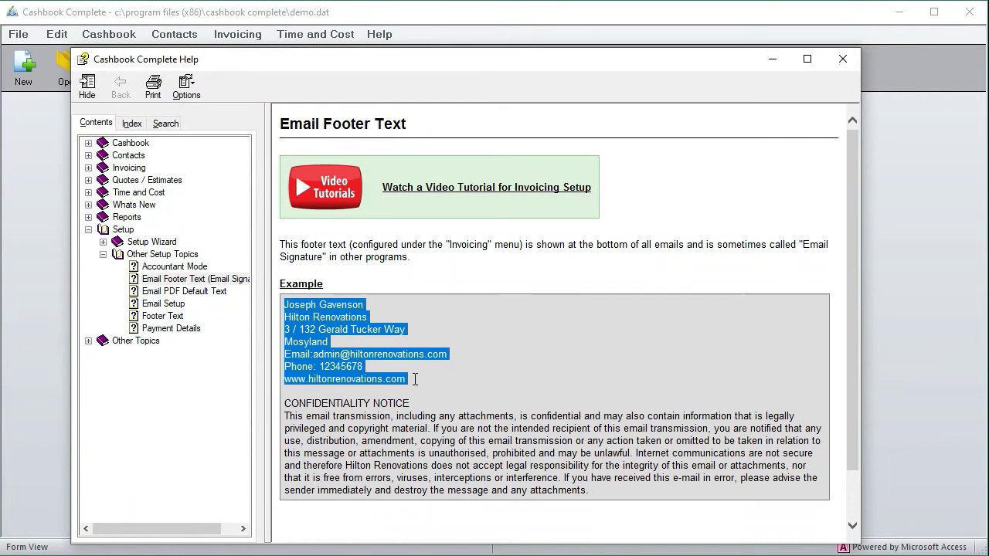
drag(409, 378, 589, 491)
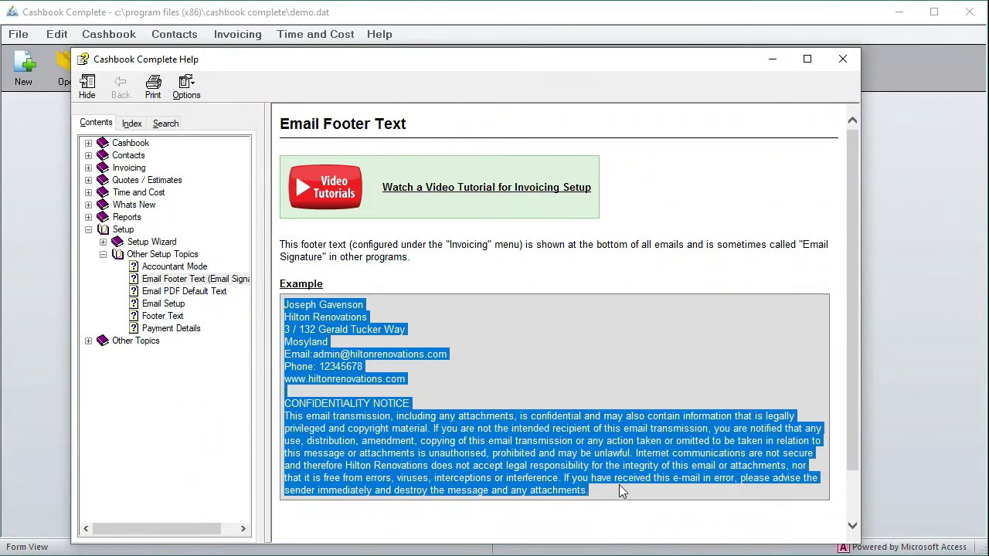
click(844, 61)
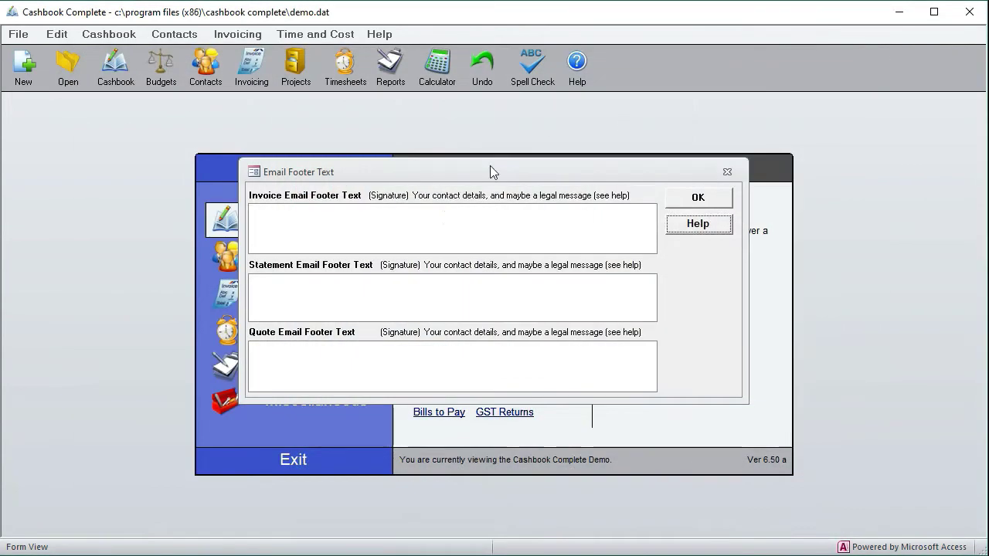
- Paste the copied text into the invoice, statement and quote email footers and save
click(446, 213)
key(ctrl+v)
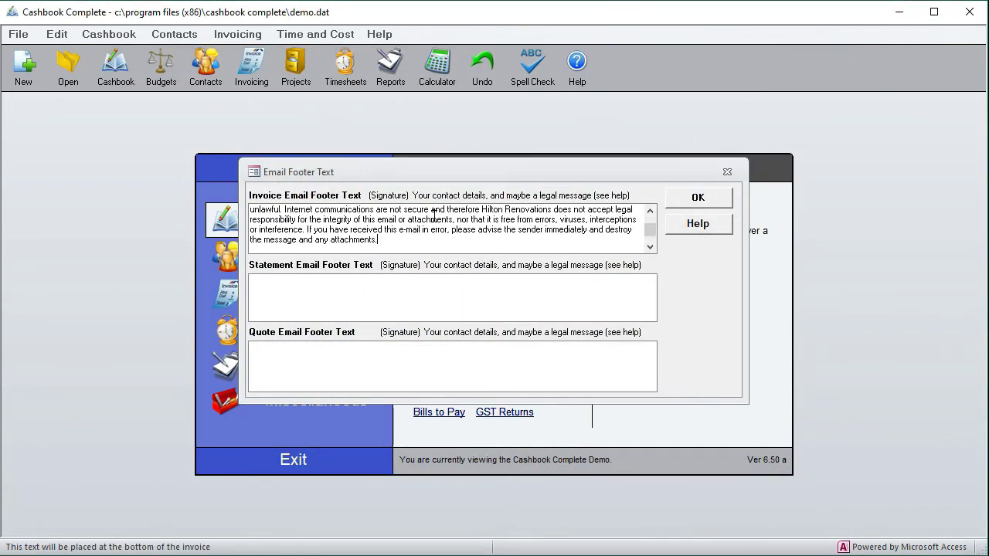
click(359, 300)
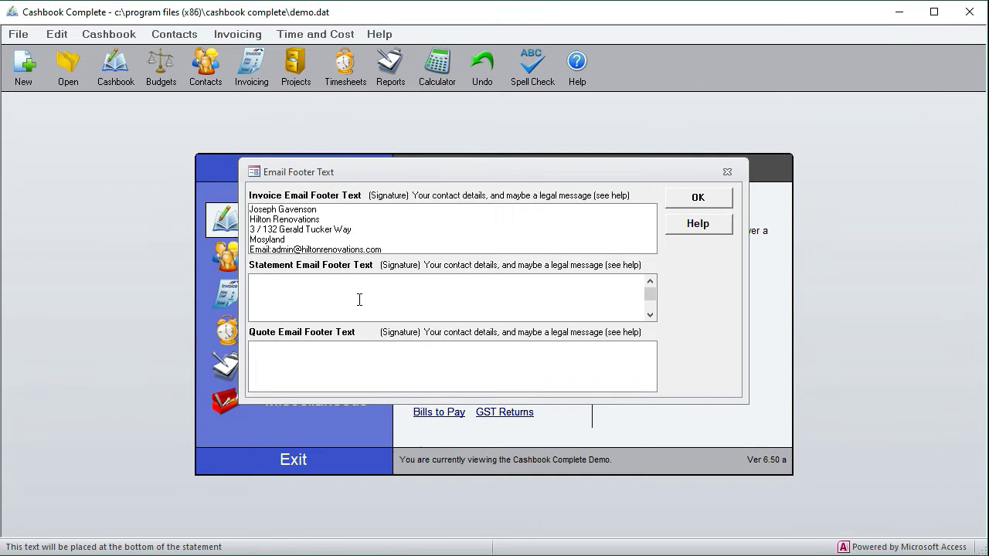
key(ctrl+v)
click(333, 357)
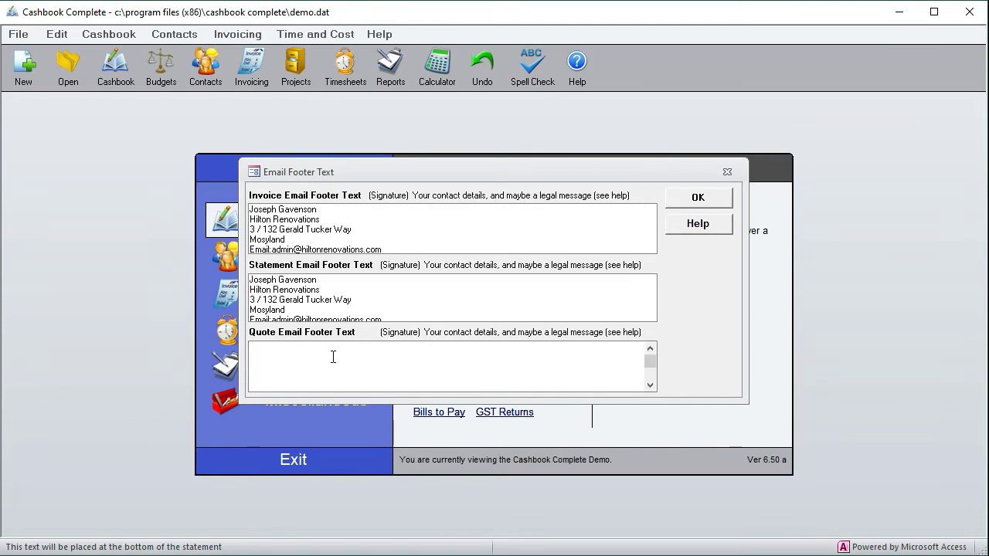
key(ctrl+v)
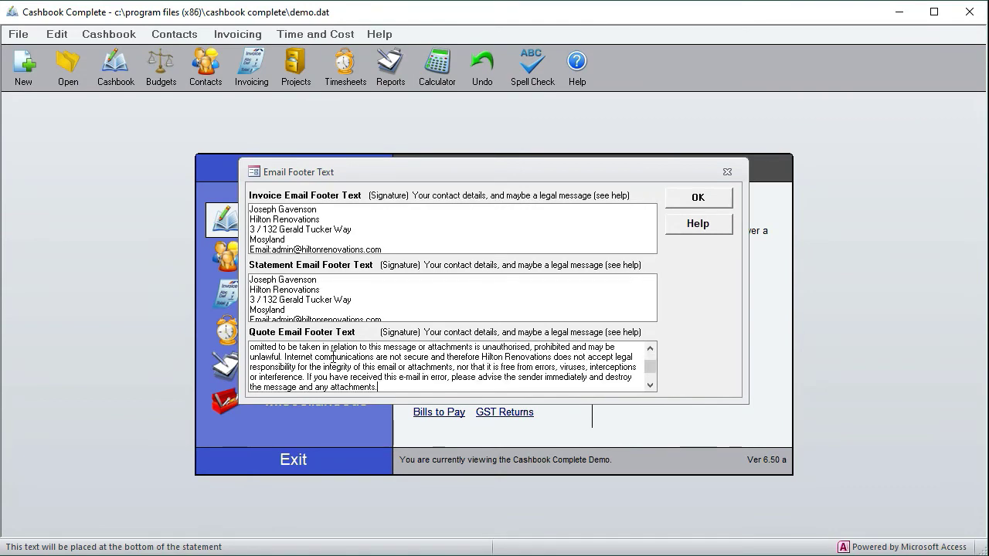
click(358, 276)
click(309, 220)
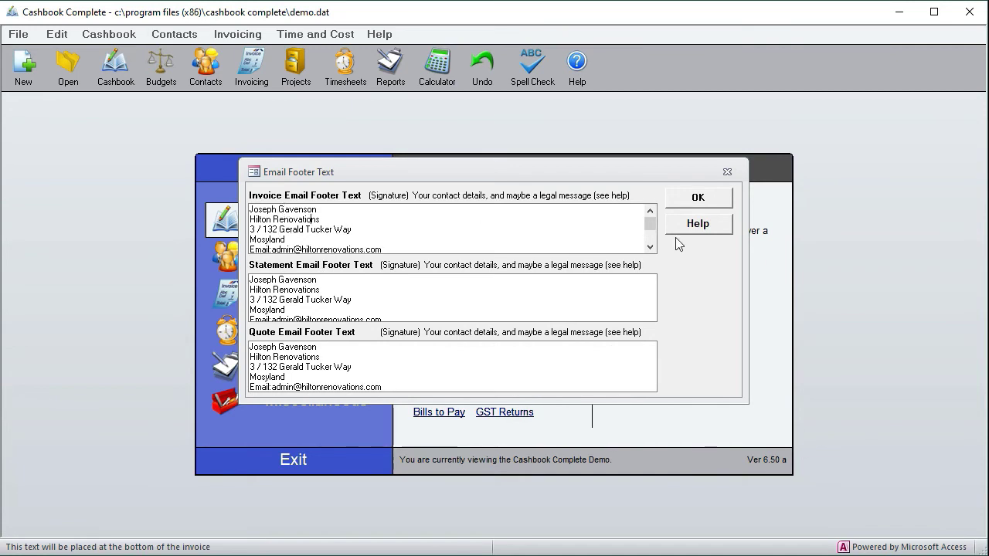
drag(651, 224, 650, 248)
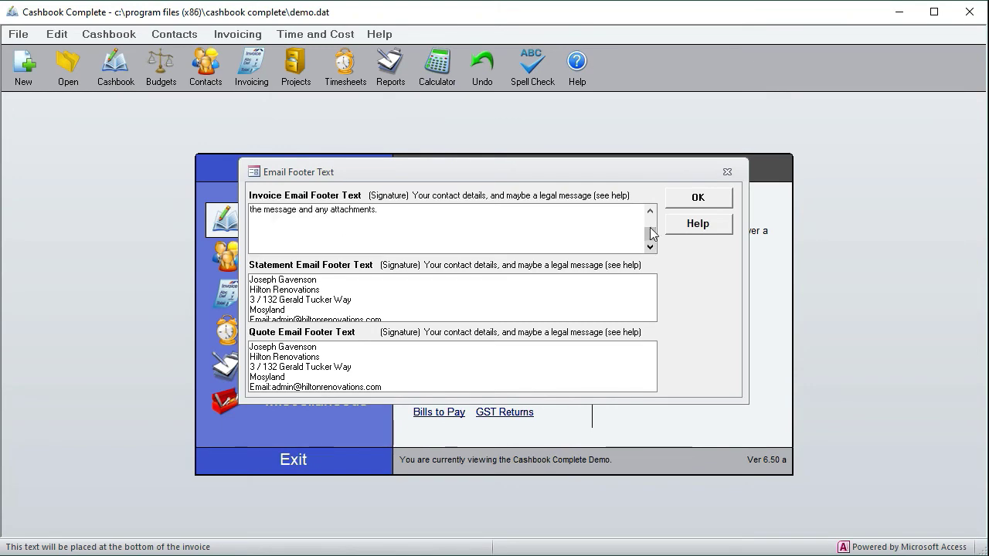
click(649, 211)
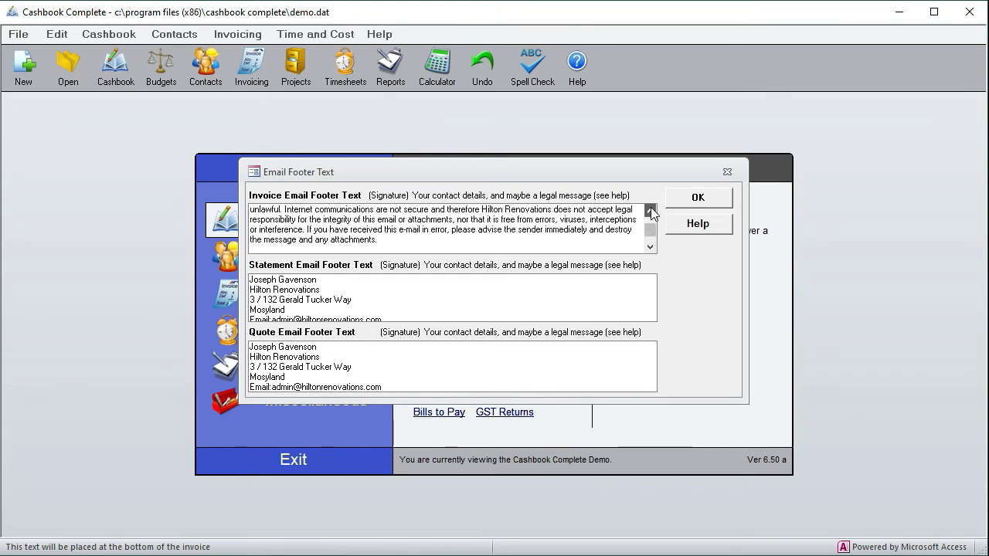
click(698, 199)
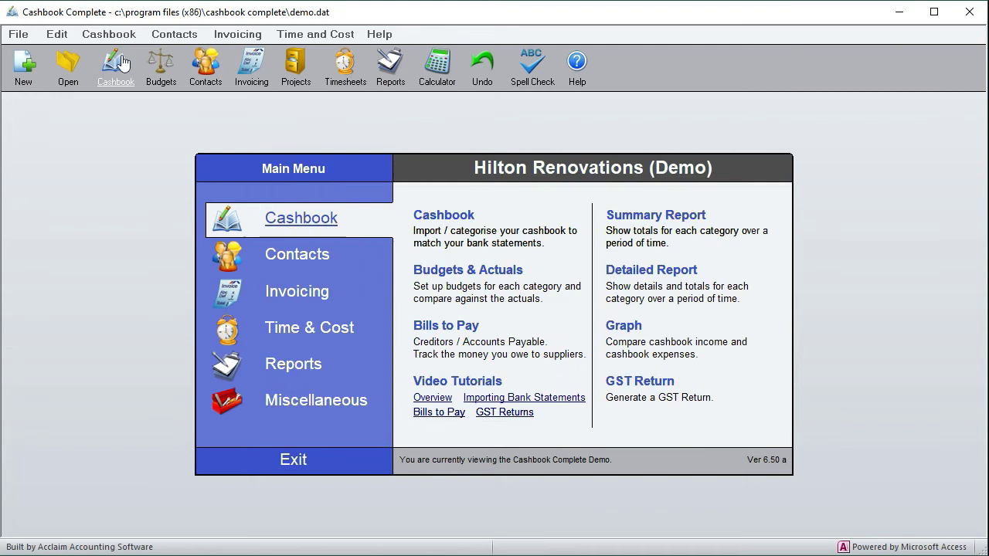
click(234, 35)
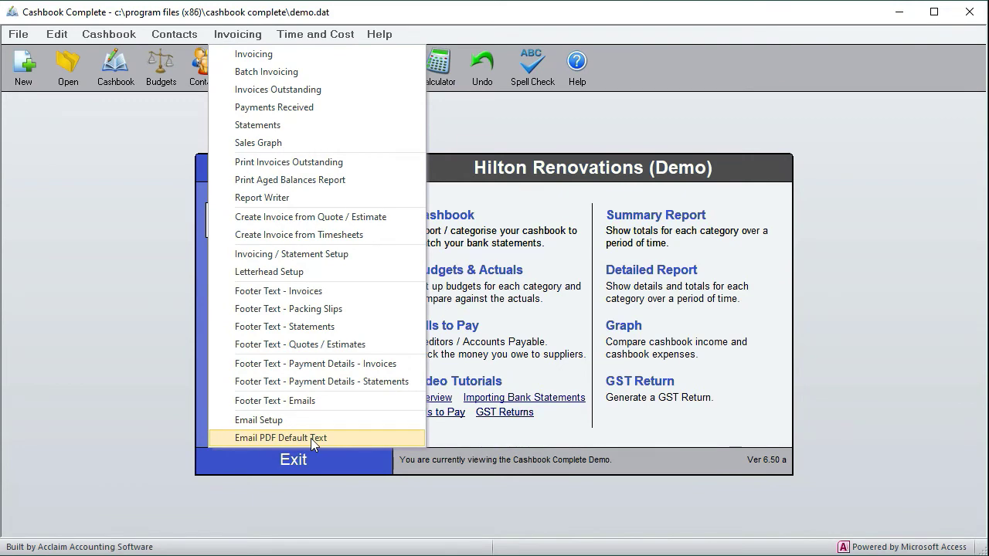
click(309, 438)
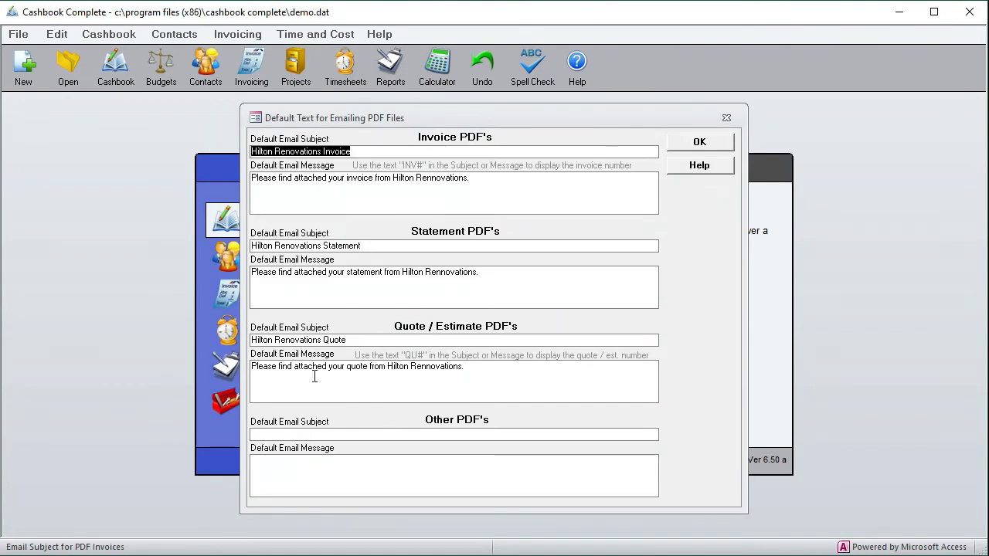
click(349, 179)
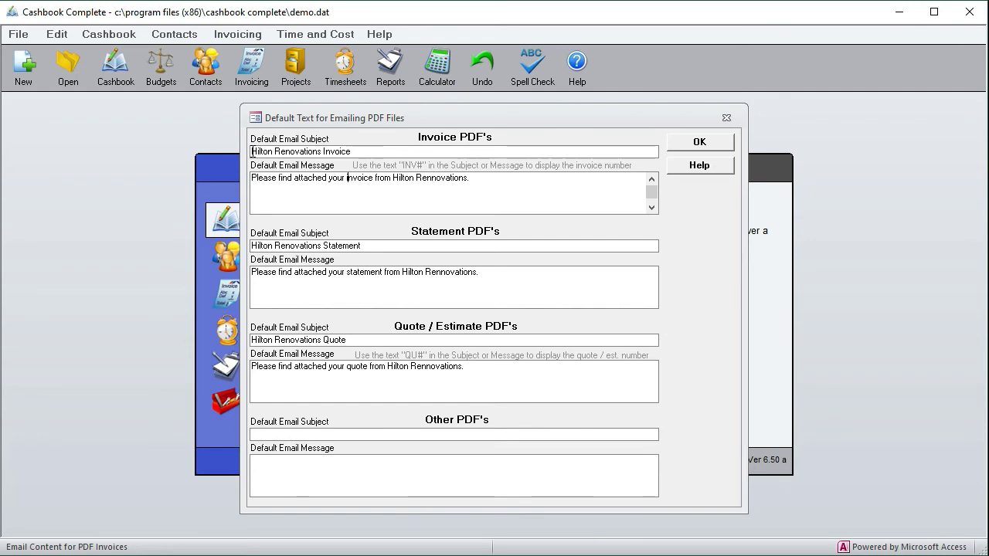
click(354, 151)
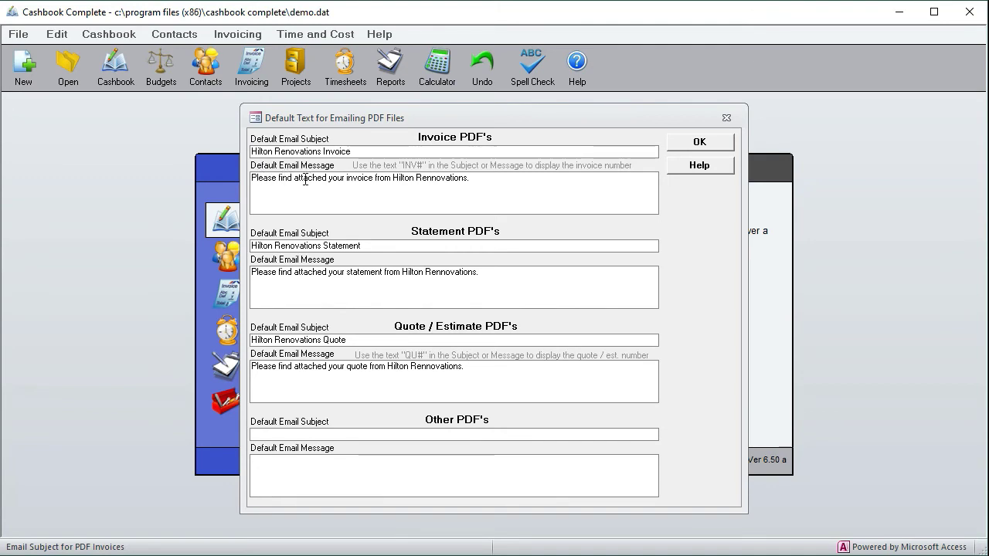
click(435, 178)
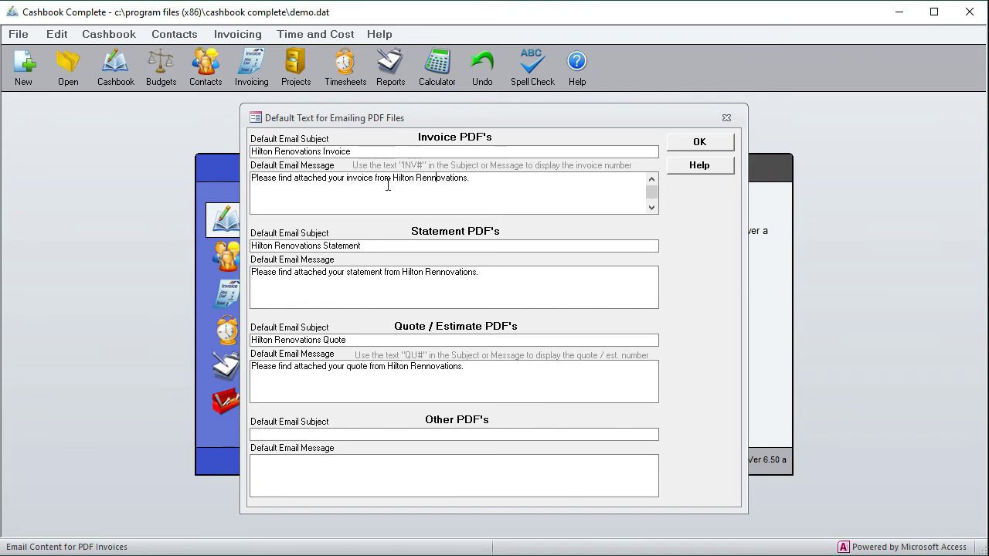
click(383, 150)
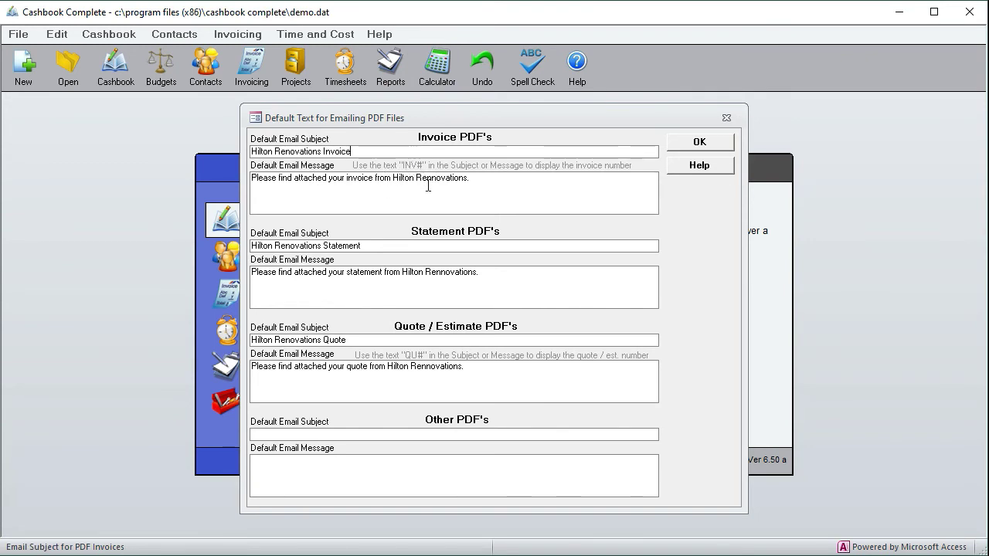
text(INV#)
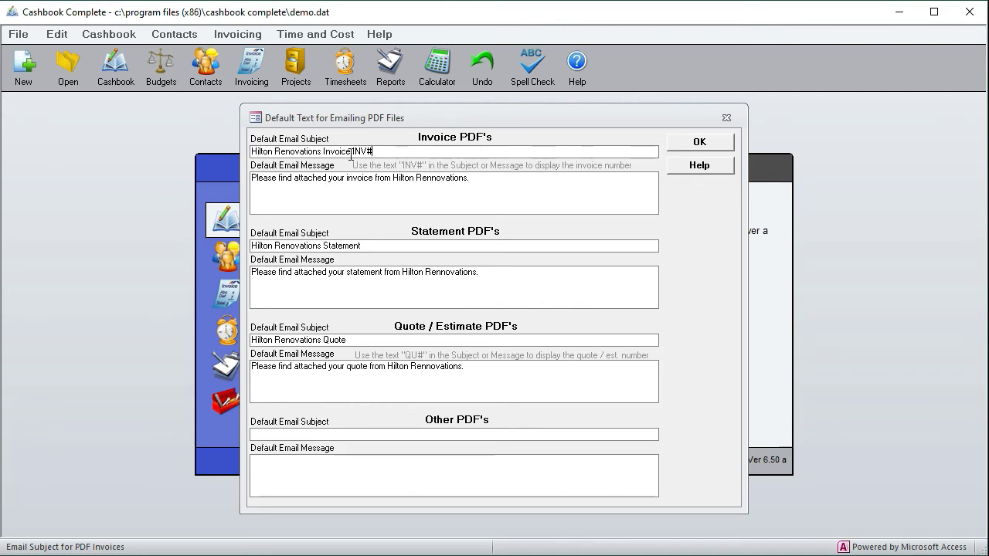
drag(351, 153, 386, 150)
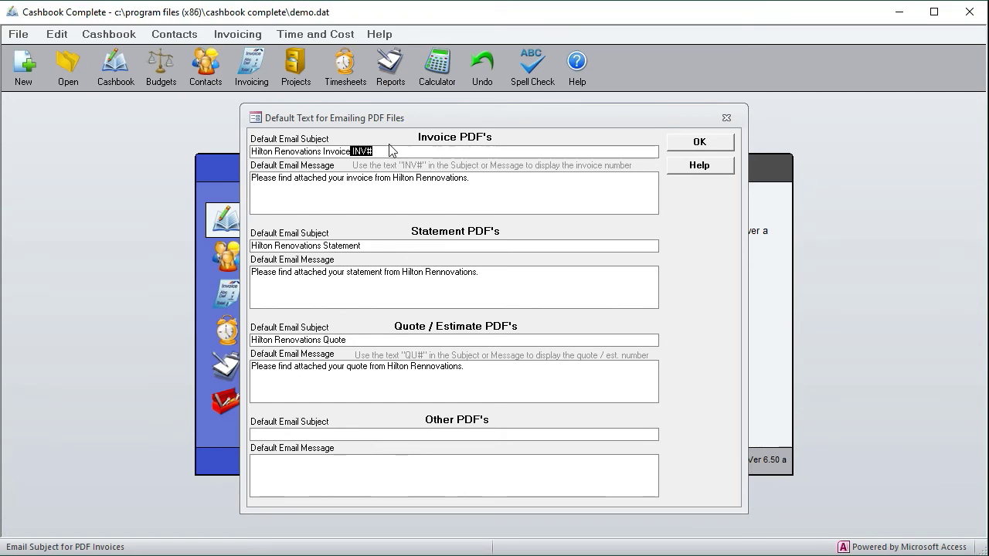
key(Delete)
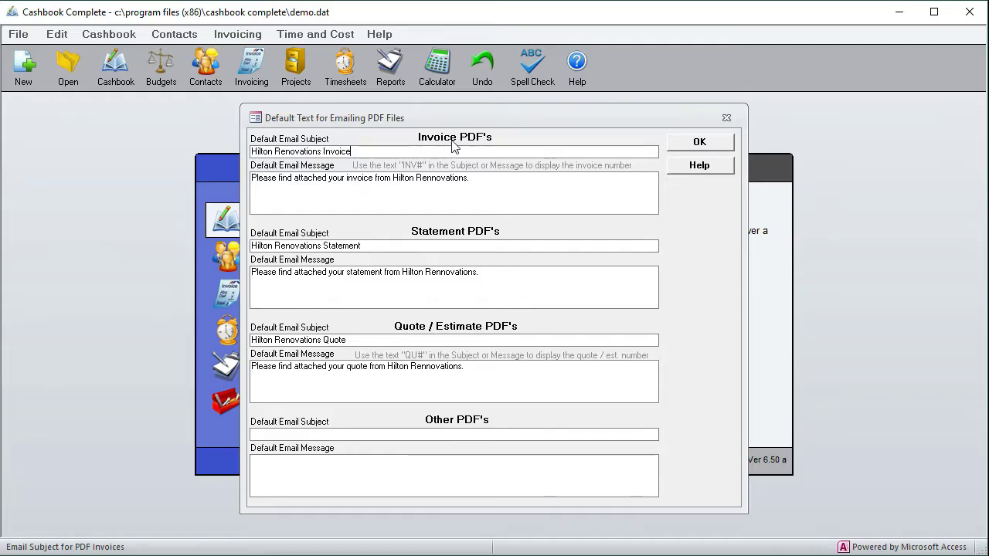
- Close the PDF default text settings and open Email Setup from the Invoicing menu
click(726, 118)
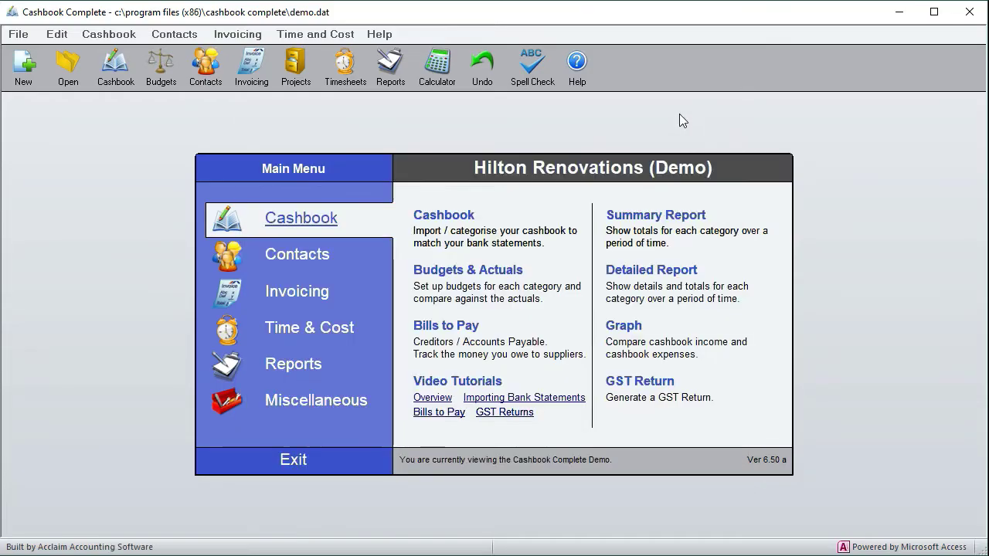
click(237, 36)
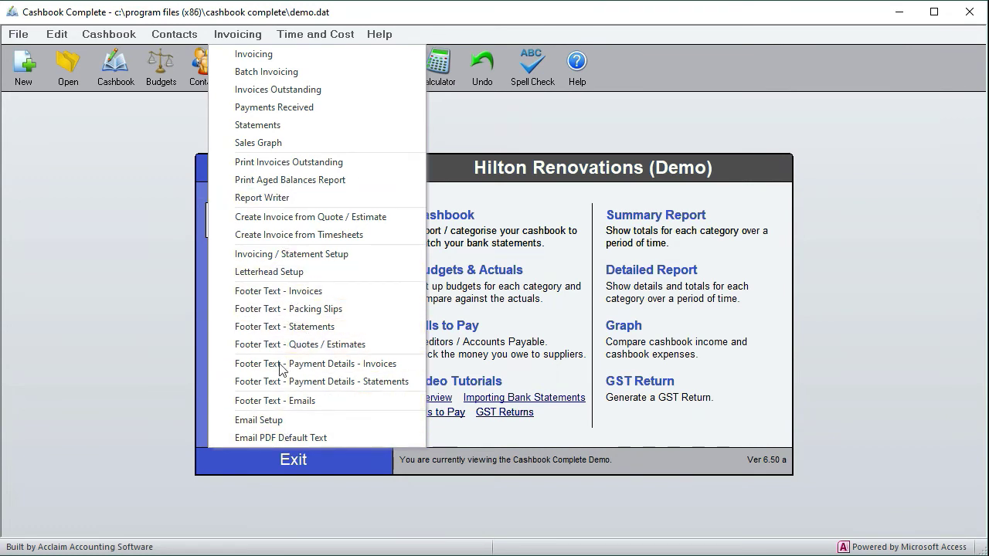
click(260, 420)
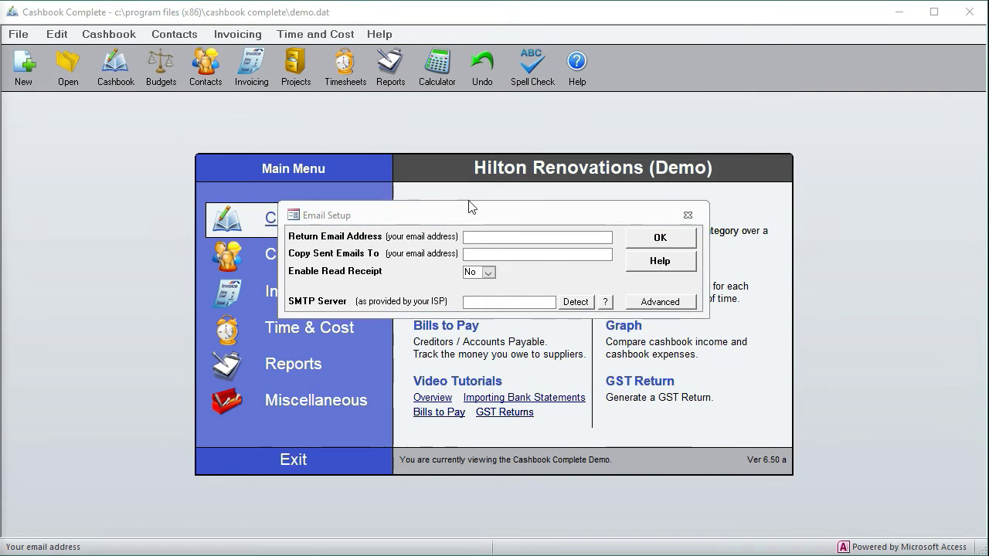
- Paste the sender's Gmail address as return address, auto-filling copy-to and smtp.gmail.com
click(499, 242)
key(ctrl+v)
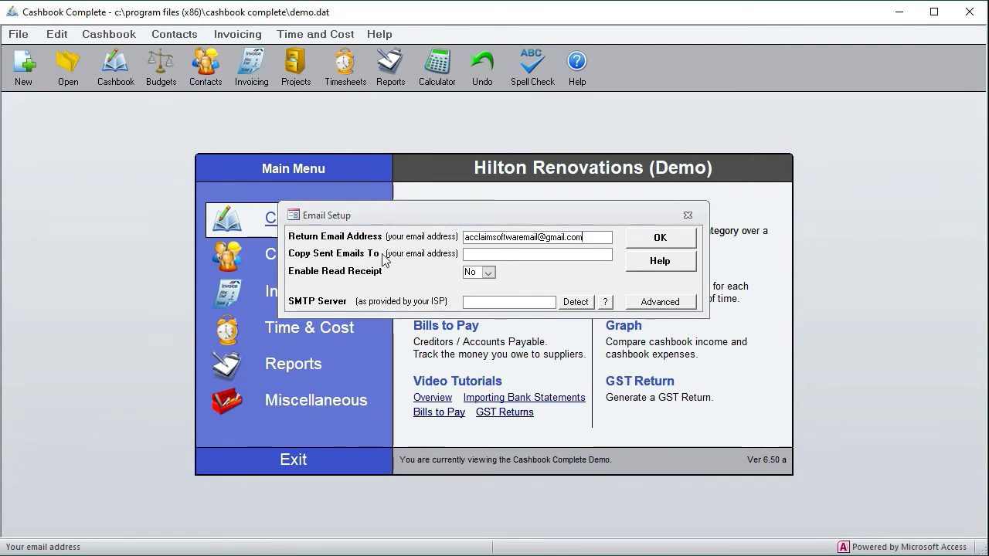
key(Tab)
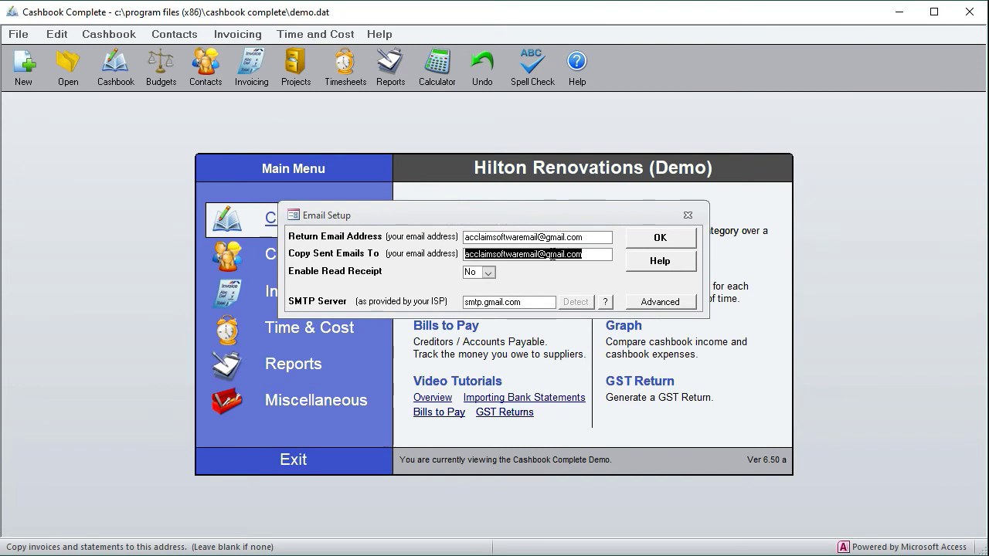
click(506, 237)
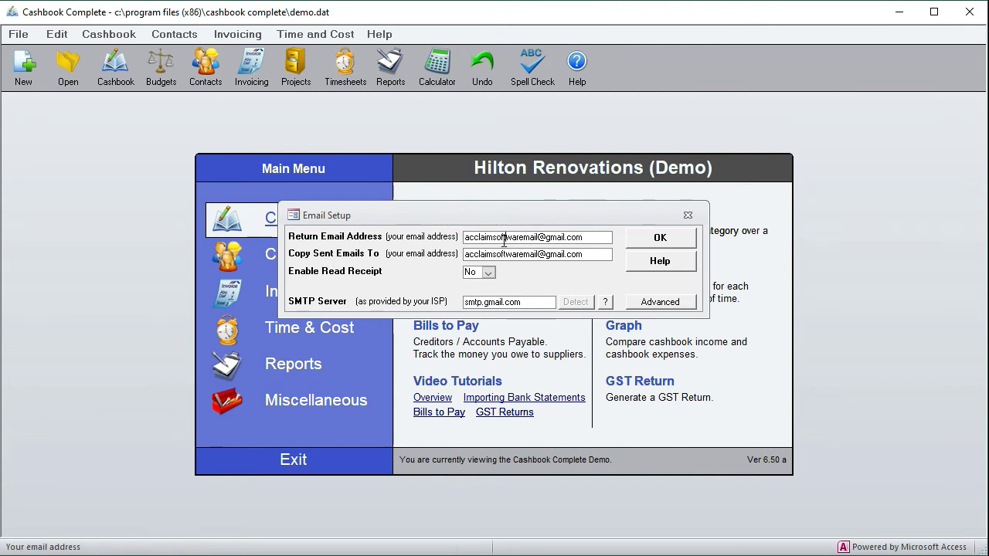
click(509, 253)
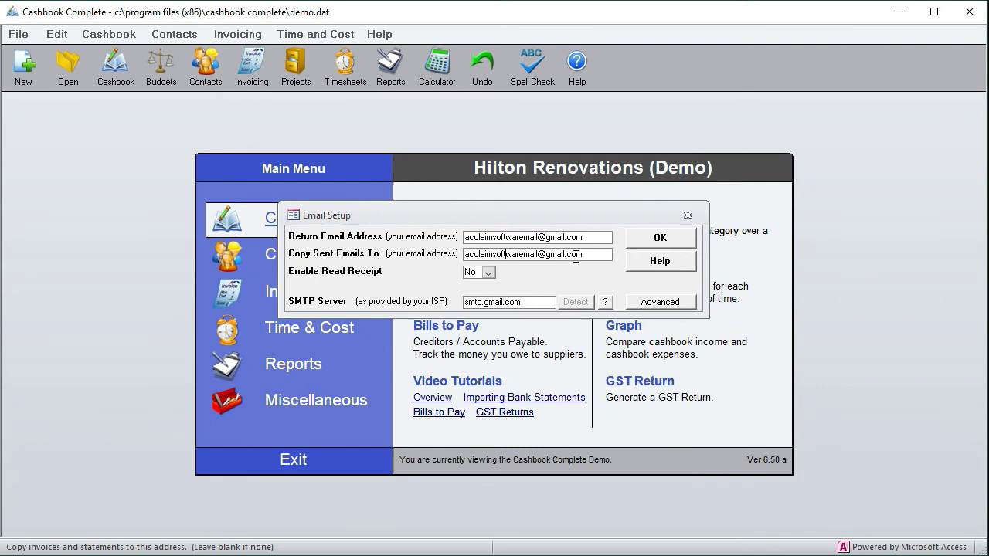
double_click(575, 257)
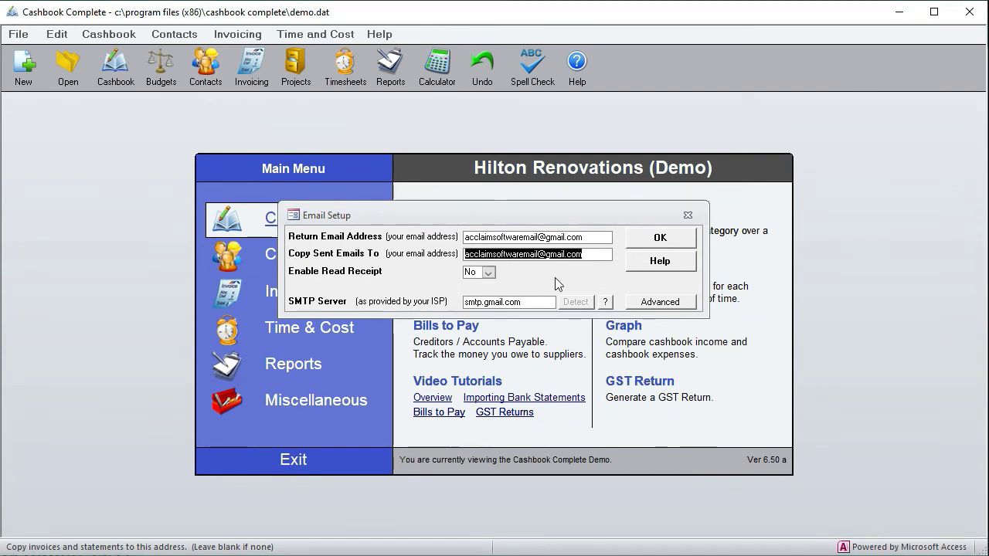
- Enter the Gmail account password in Advanced authentication with SSL and port 465, and save
click(662, 302)
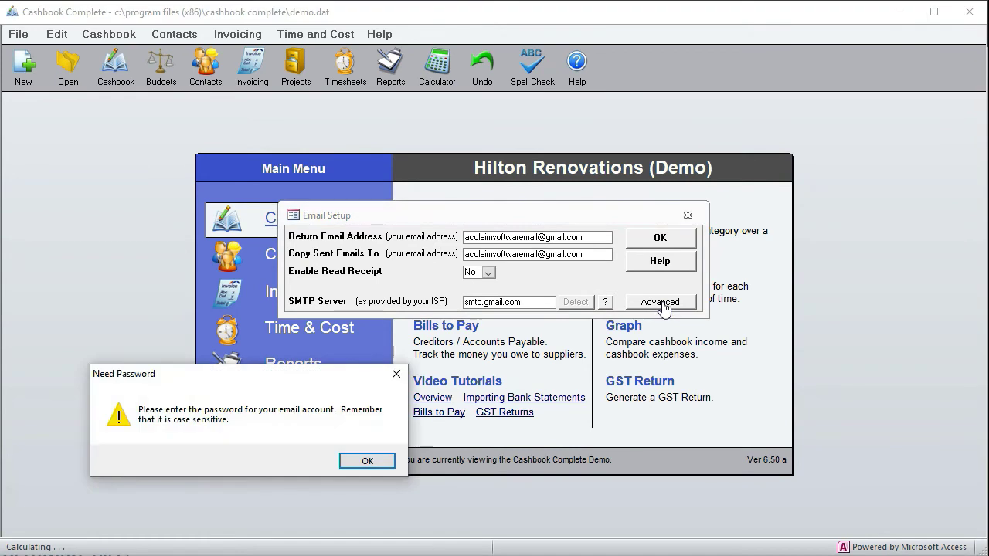
click(367, 460)
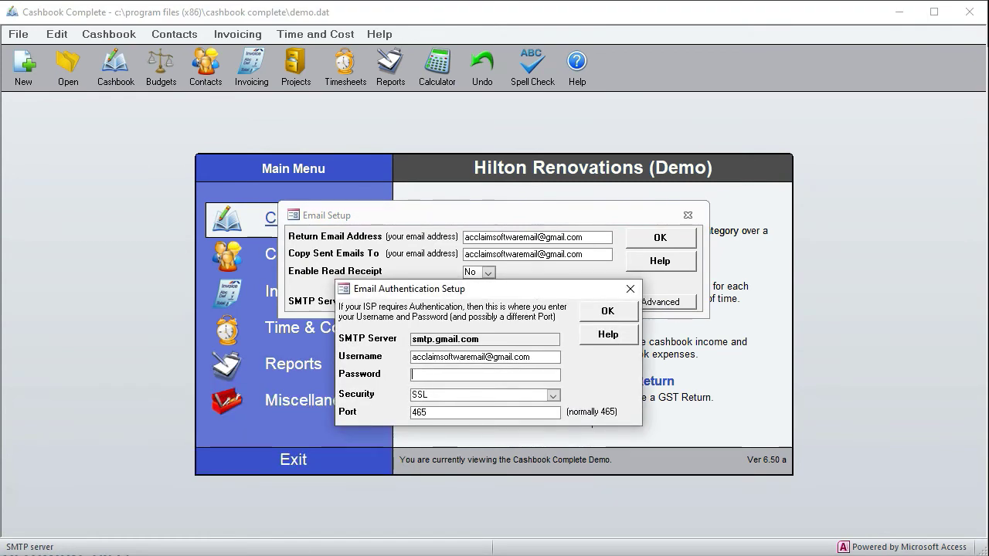
key(Return)
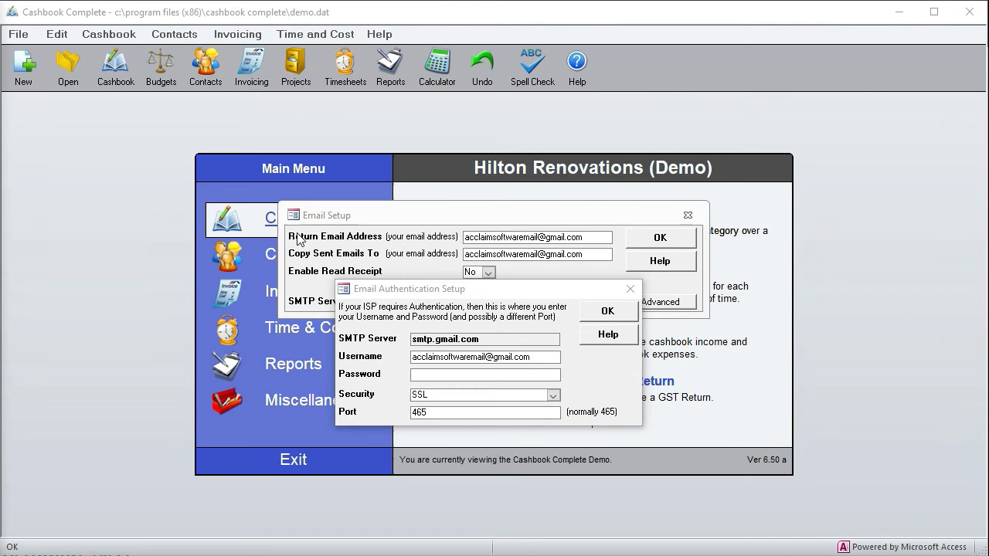
click(435, 373)
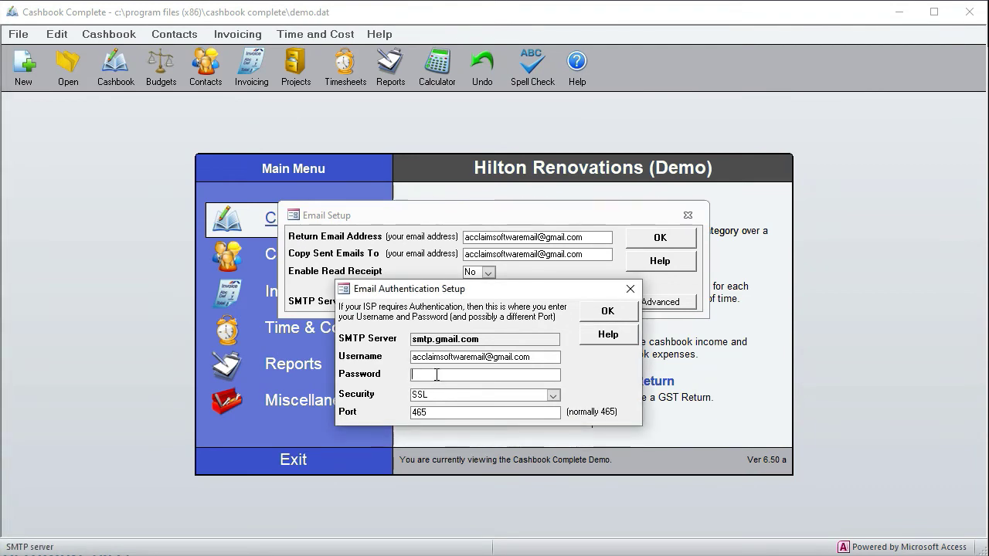
key(ctrl+v)
click(607, 311)
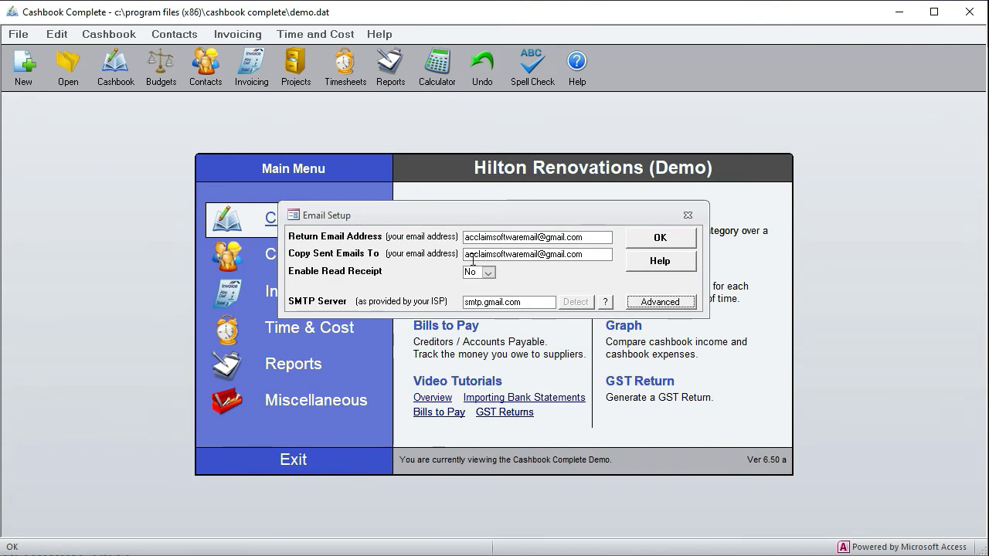
- Read the Gmail section of the online SMTP Configuration help, then minimize the browser
click(605, 304)
drag(970, 147, 972, 237)
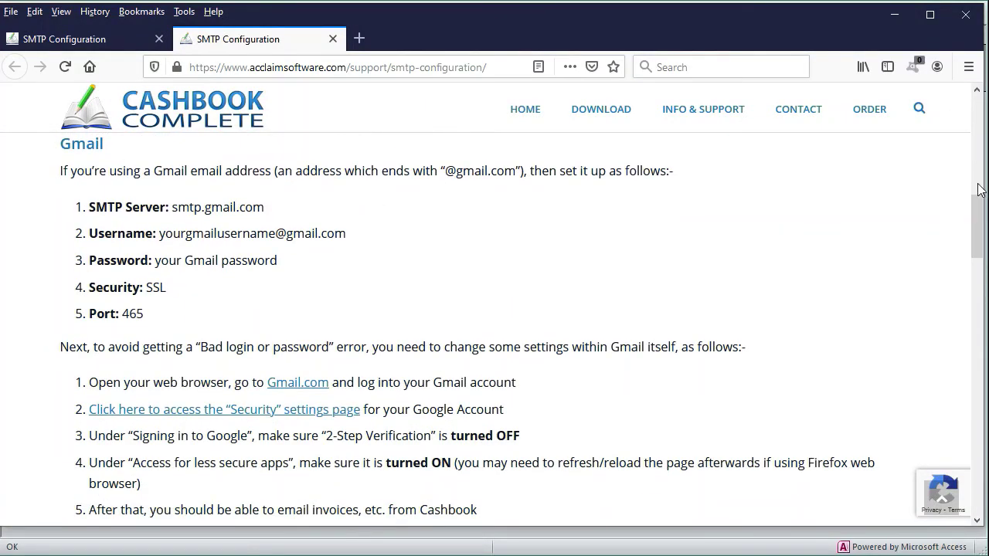
drag(973, 218, 980, 104)
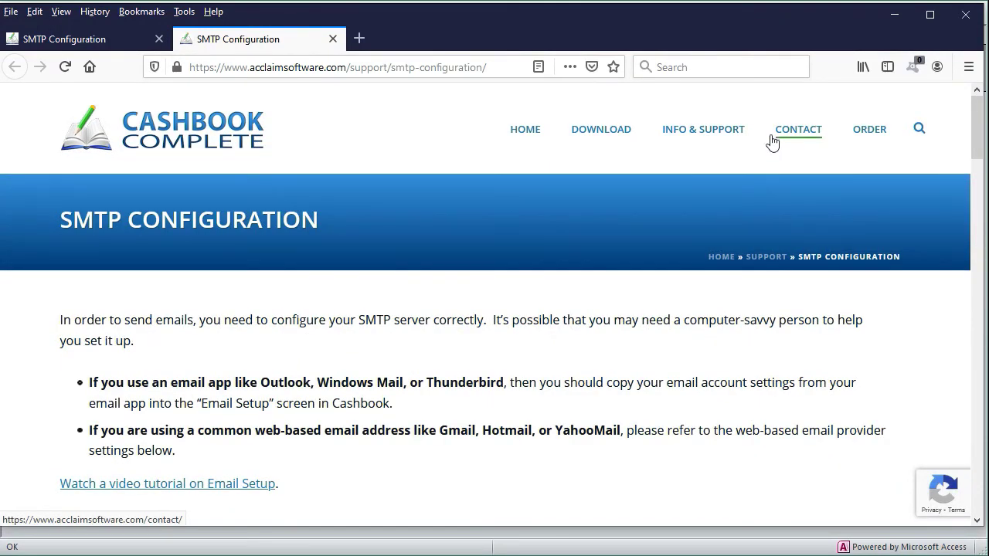
click(895, 14)
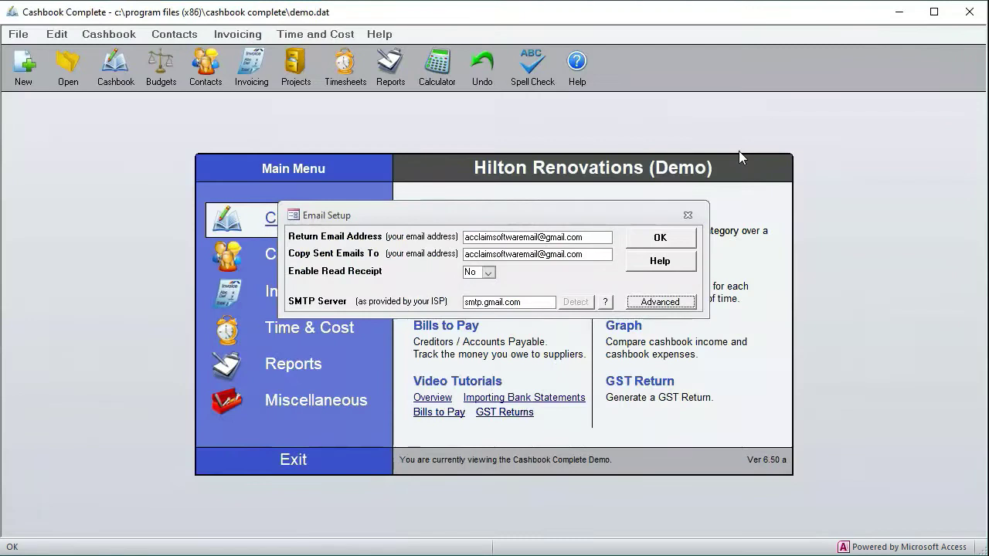
- Close Email Setup and open outstanding invoice 00403 for Colonial Cottages Ltd
click(688, 216)
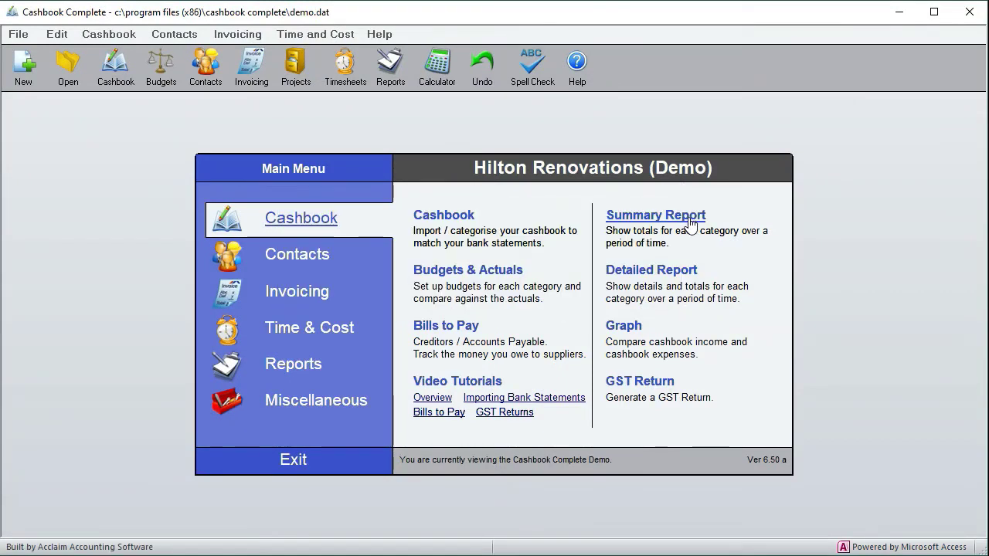
click(307, 295)
click(307, 294)
click(663, 326)
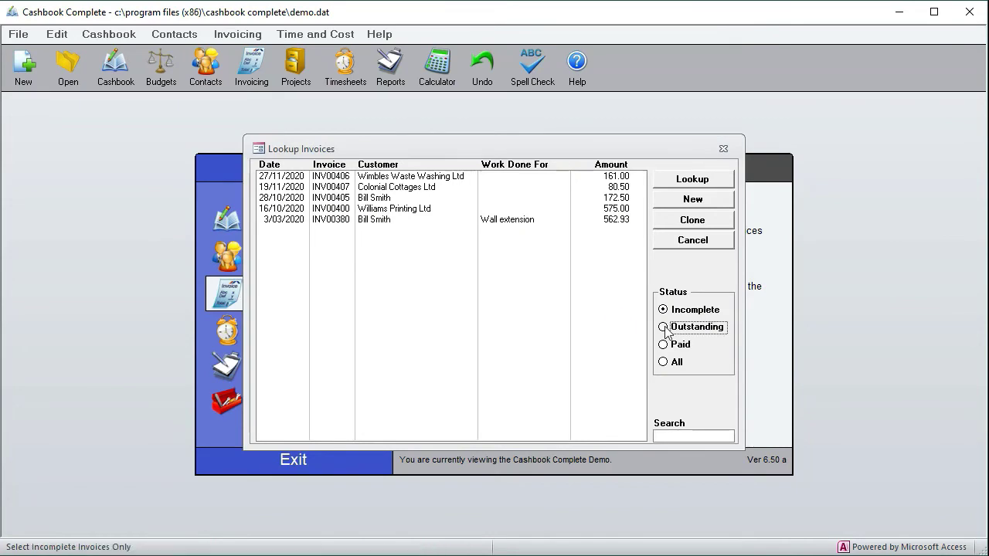
click(415, 187)
double_click(415, 188)
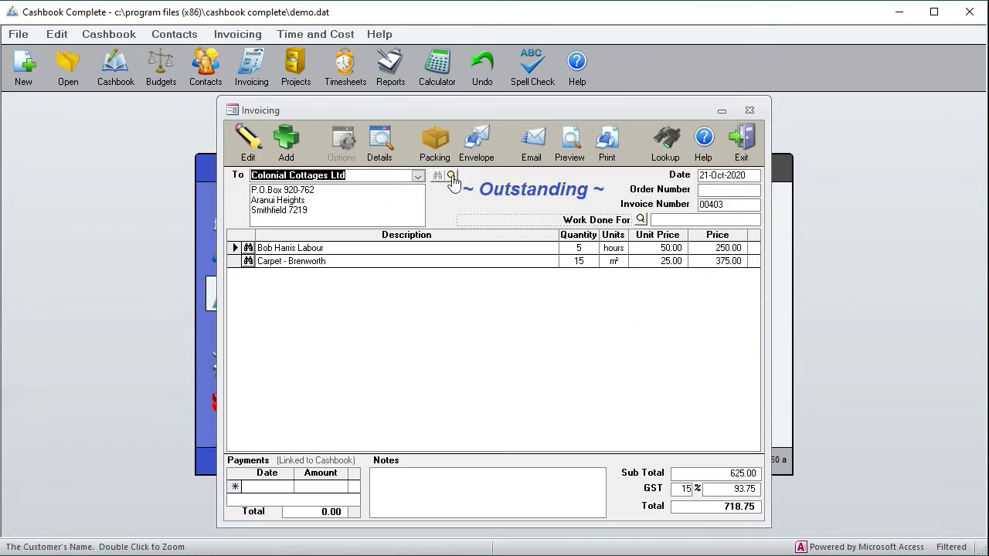
- Check the Colonial Cottages Ltd contact person's email address in Contacts, then close it
click(452, 175)
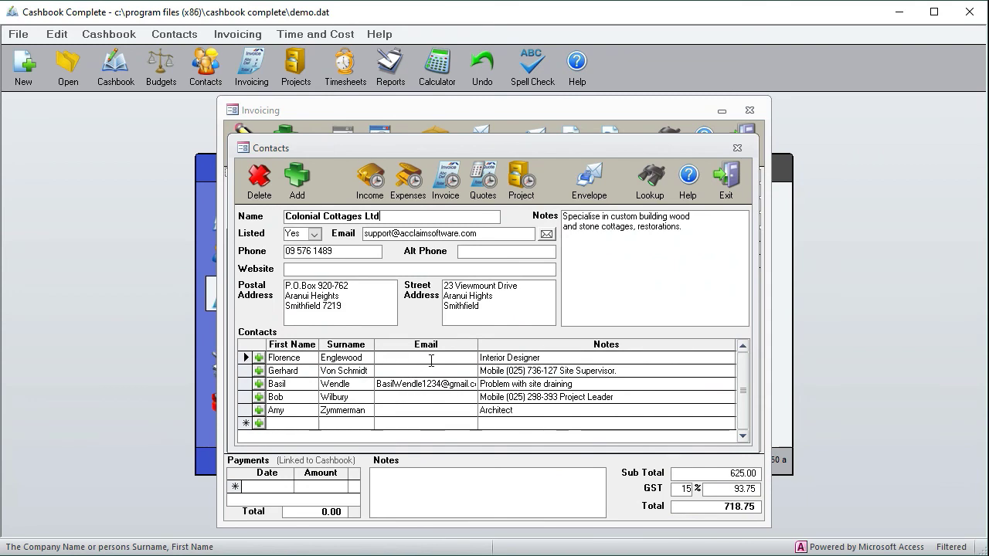
click(407, 384)
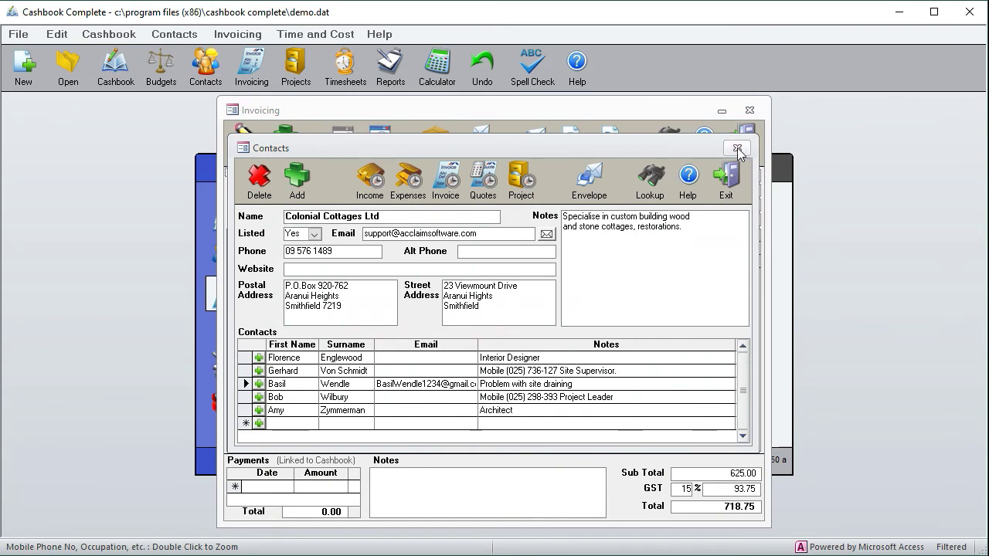
click(724, 169)
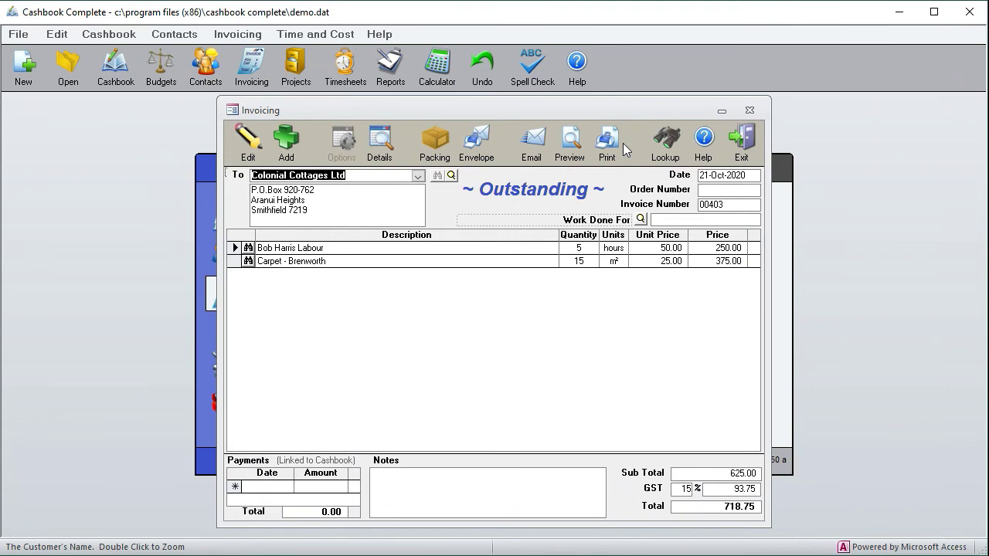
- Email invoice INV00403 to Colonial Cottages Ltd, then bring up the recipient selection again
click(533, 143)
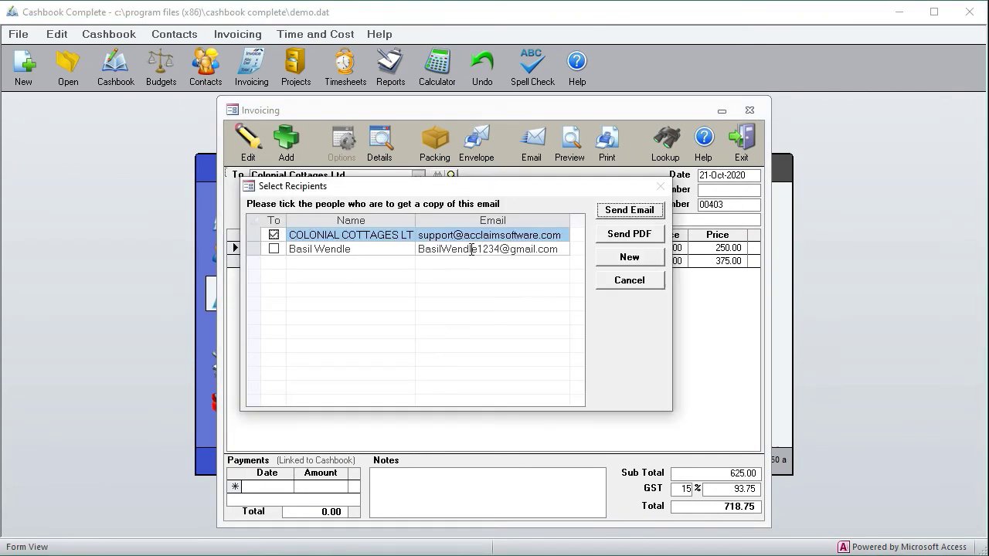
click(632, 214)
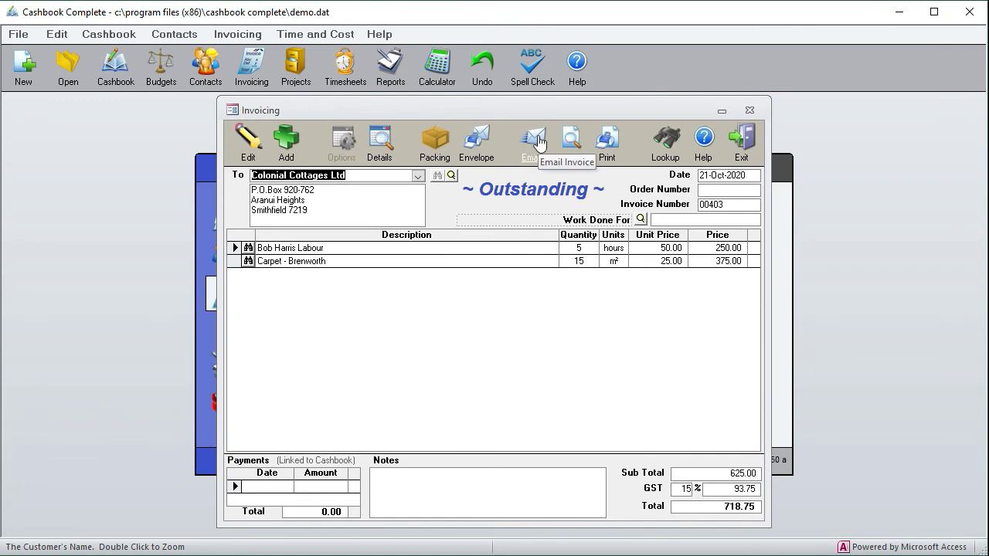
click(539, 143)
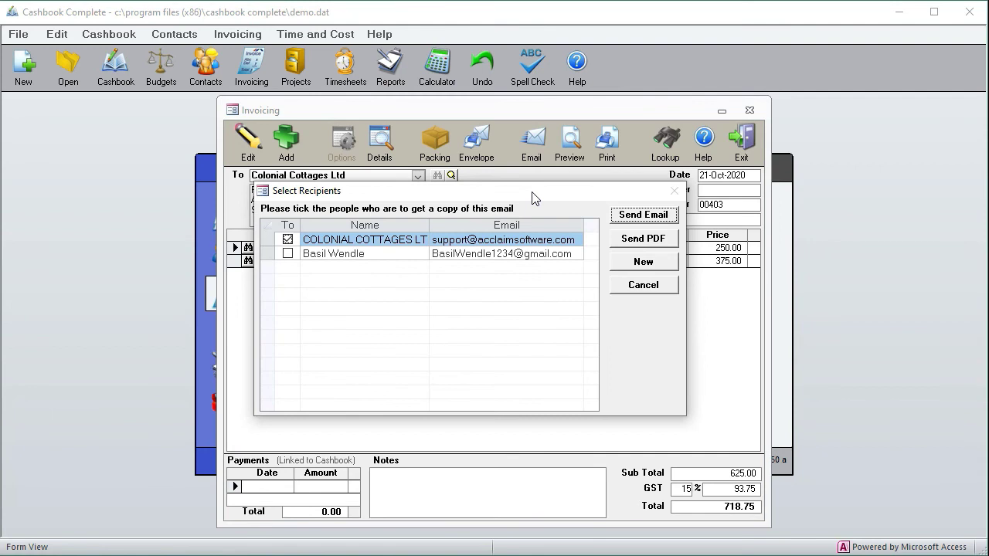
- Save invoice 00403 as a PDF, check it in Acrobat Reader, and email it attached
click(651, 241)
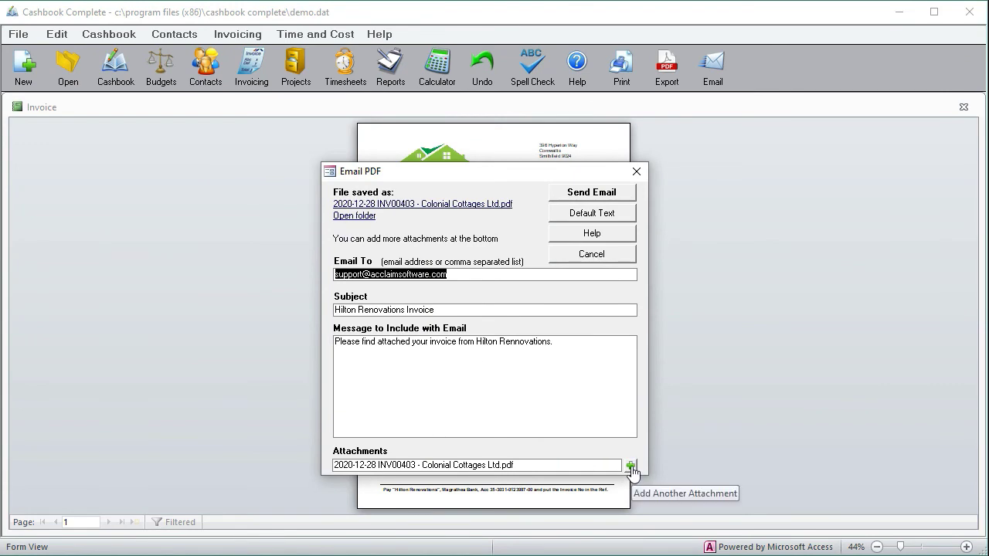
click(478, 205)
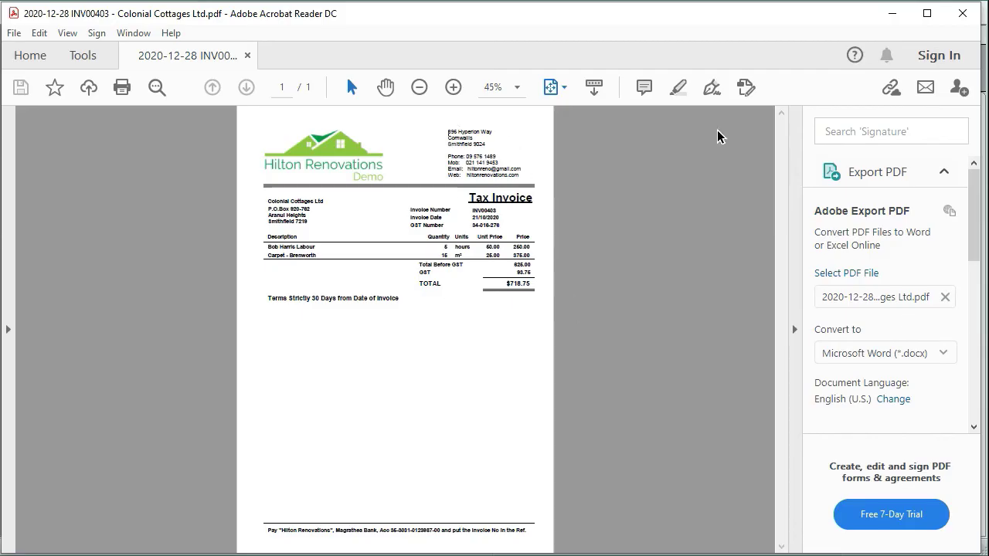
click(962, 15)
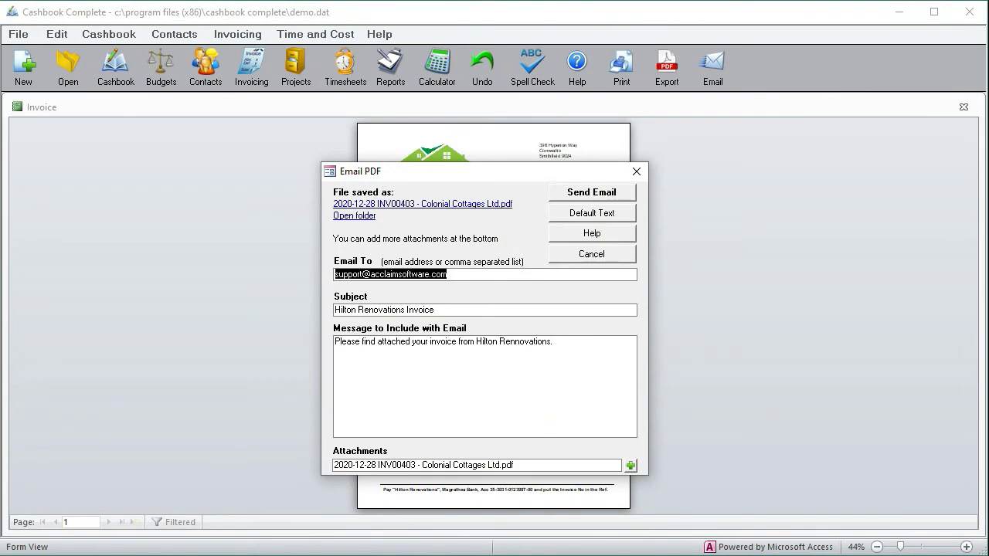
click(591, 193)
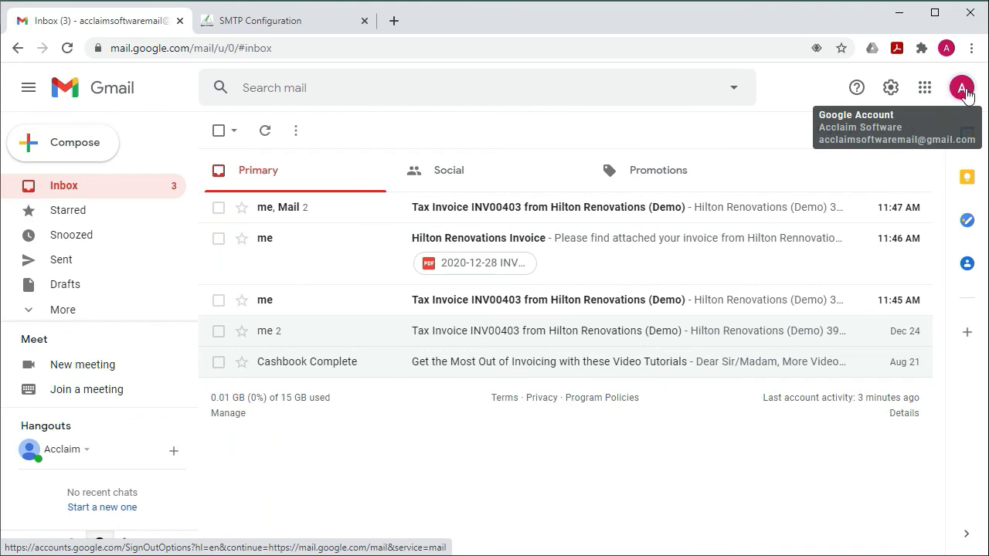
- After checking the INV00403 emails in Gmail, open Manage your Google Account from the avatar
click(961, 89)
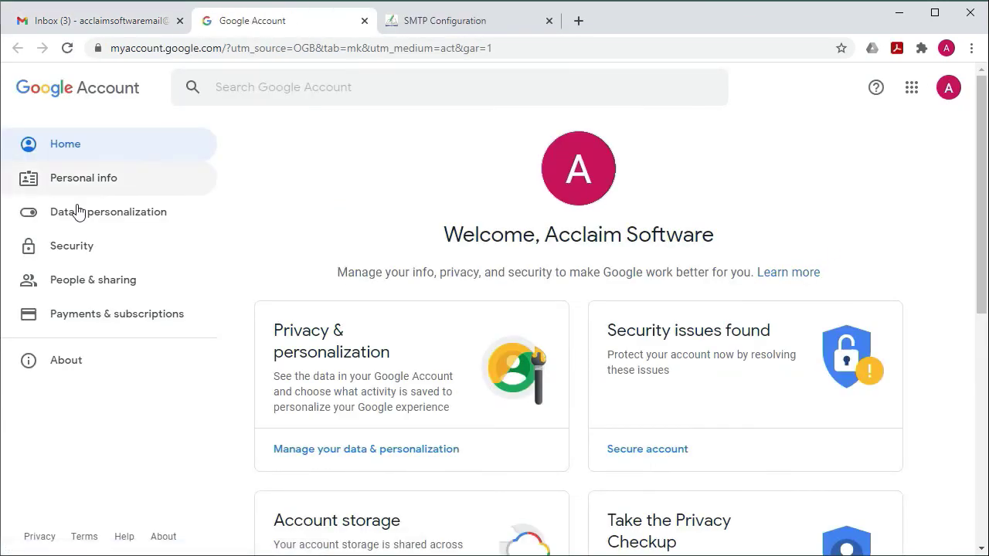
- Switch Less secure app access to Off on the Google Account Security page
click(69, 246)
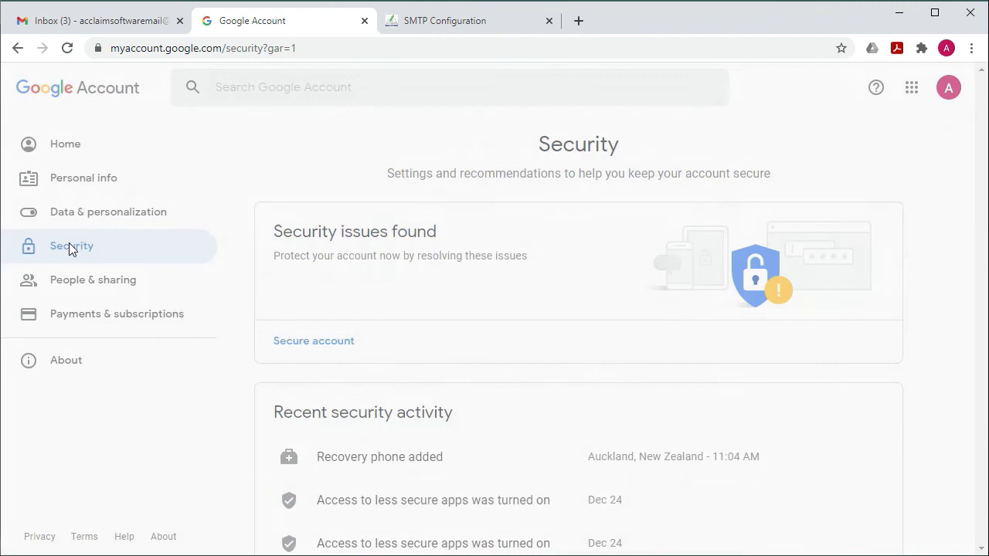
drag(985, 166, 944, 284)
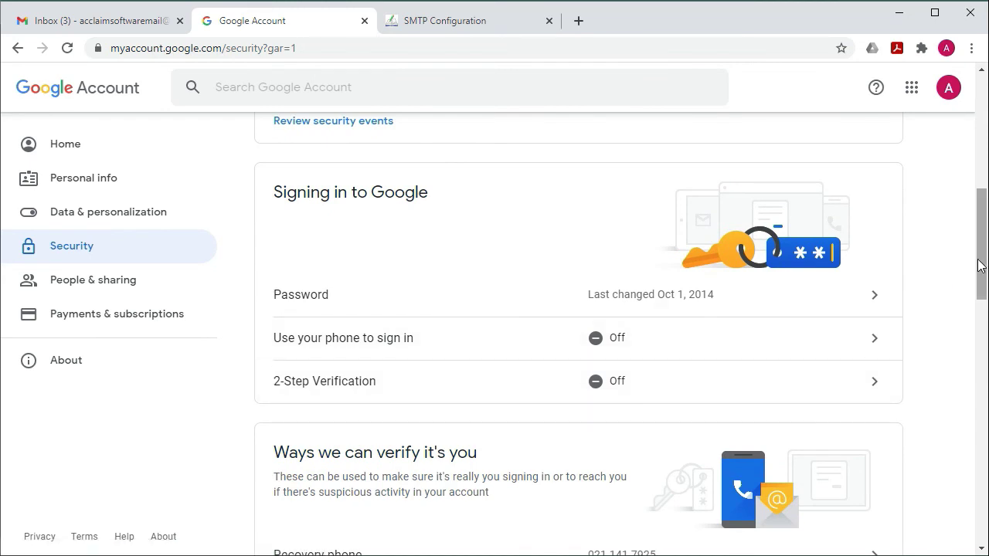
drag(984, 265, 947, 411)
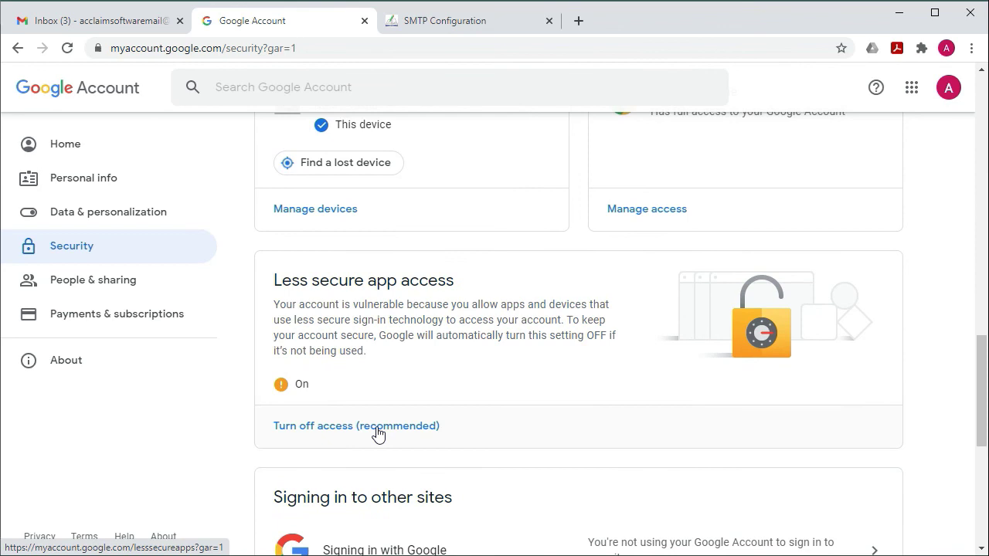
click(301, 393)
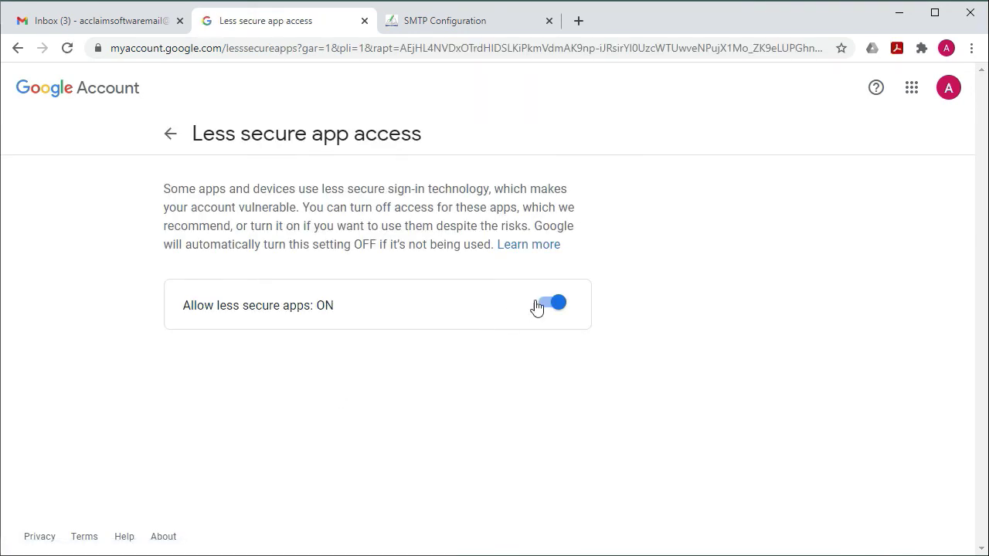
click(558, 306)
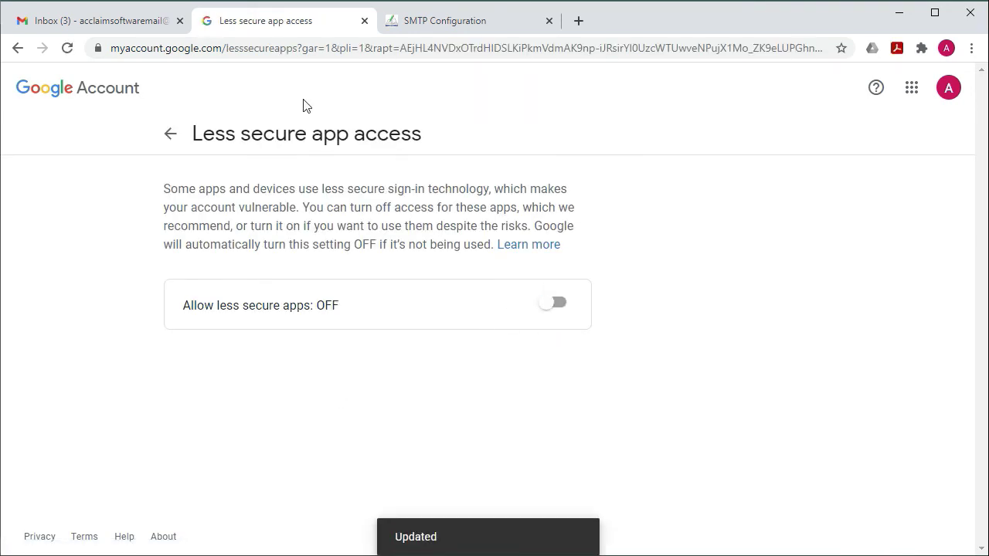
click(17, 48)
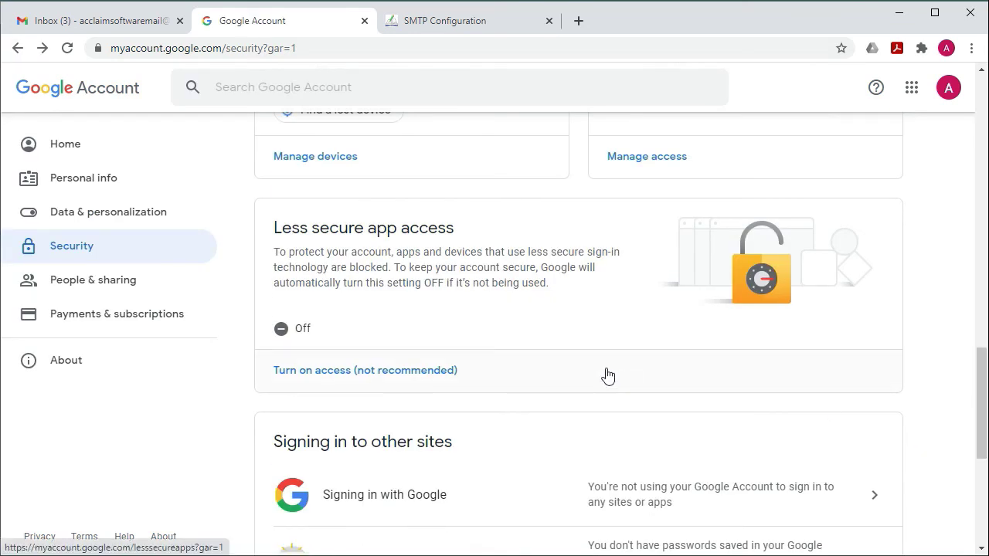
- Resend invoice 00403 by email and acknowledge the Bad login or password error
click(898, 12)
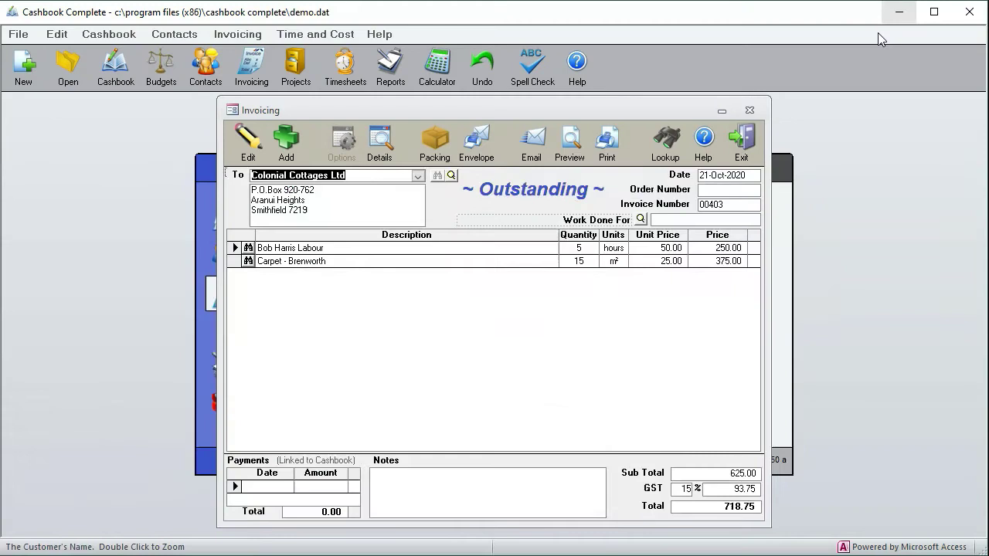
click(533, 143)
click(631, 219)
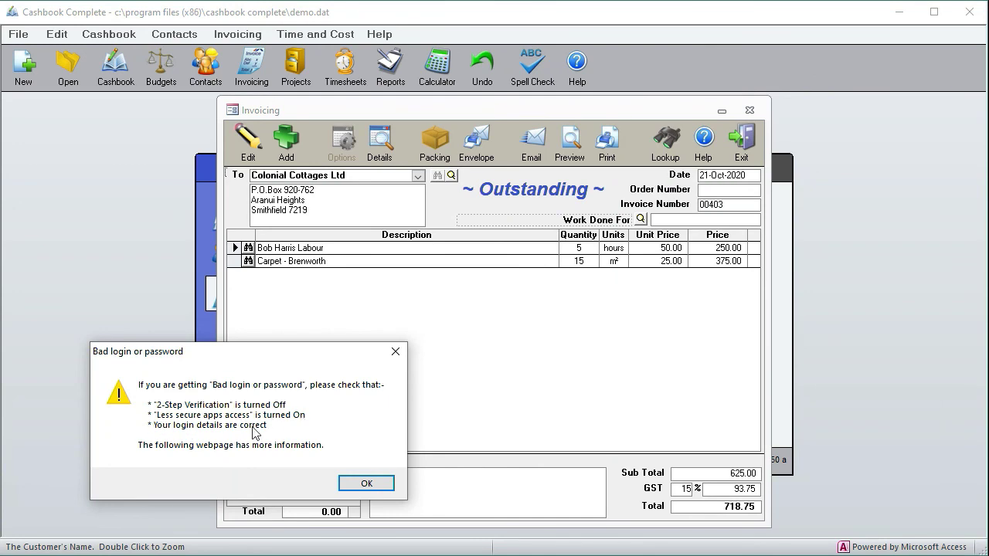
click(366, 483)
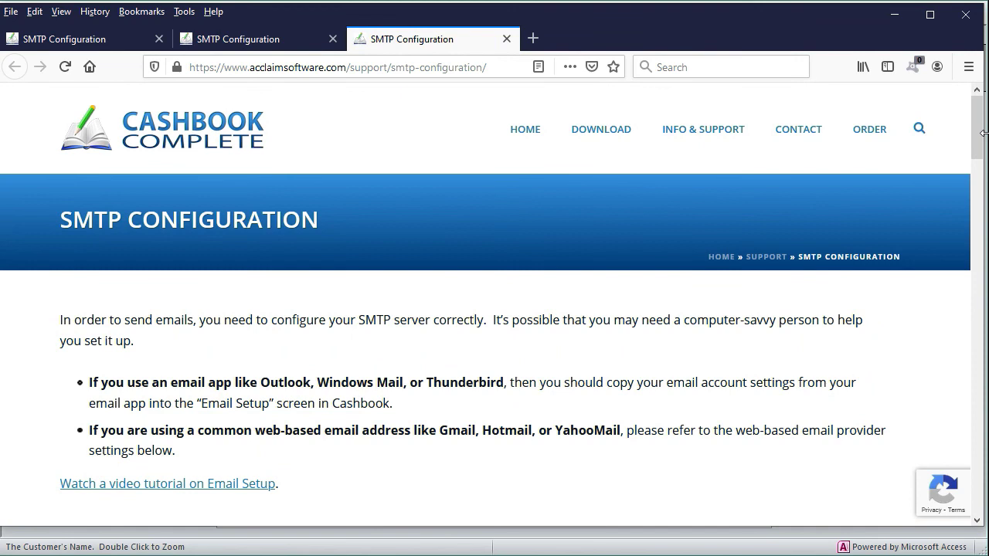
- Scroll the SMTP Configuration page to the Gmail settings (smtp.gmail.com, SSL, port 465)
drag(981, 138, 965, 125)
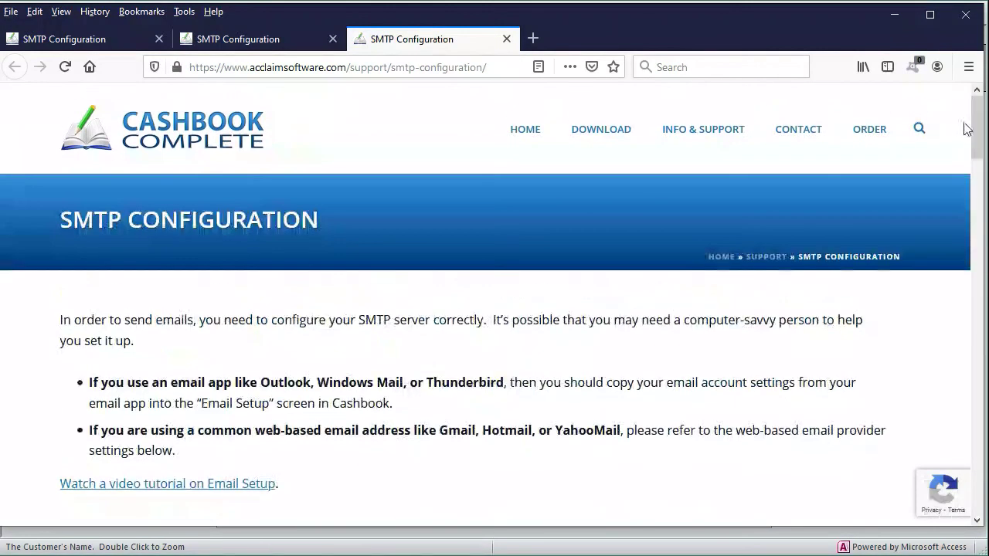